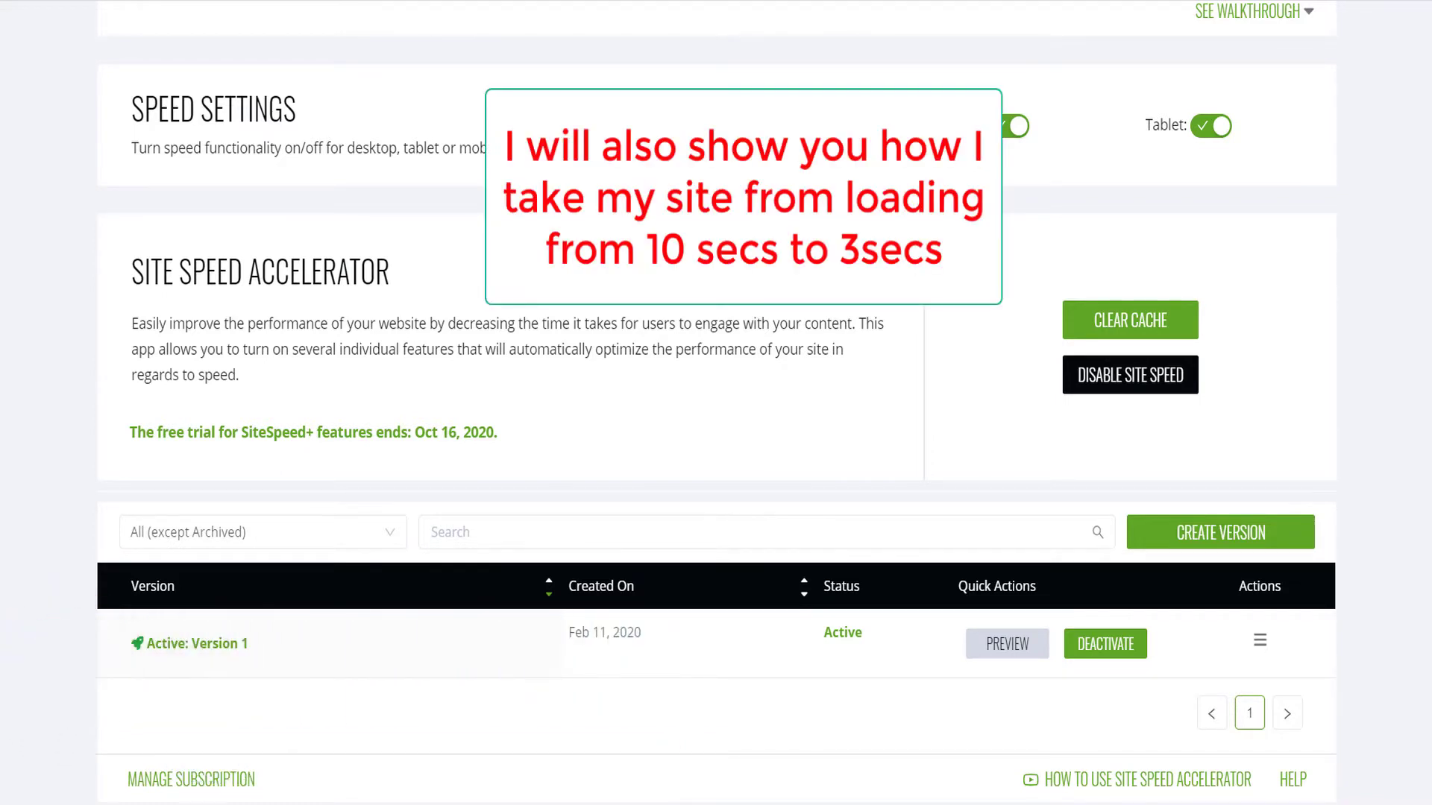
Scroll the Speed page from Site Speed Accelerator to Caching, highlighting the SiteSpeed+ free trial end-date note
{"action": "scroll", "coordinate": [716, 403], "scroll_direction": "down", "scroll_amount": 1}
{"action": "scroll", "coordinate": [716, 403], "scroll_direction": "up", "scroll_amount": 2}
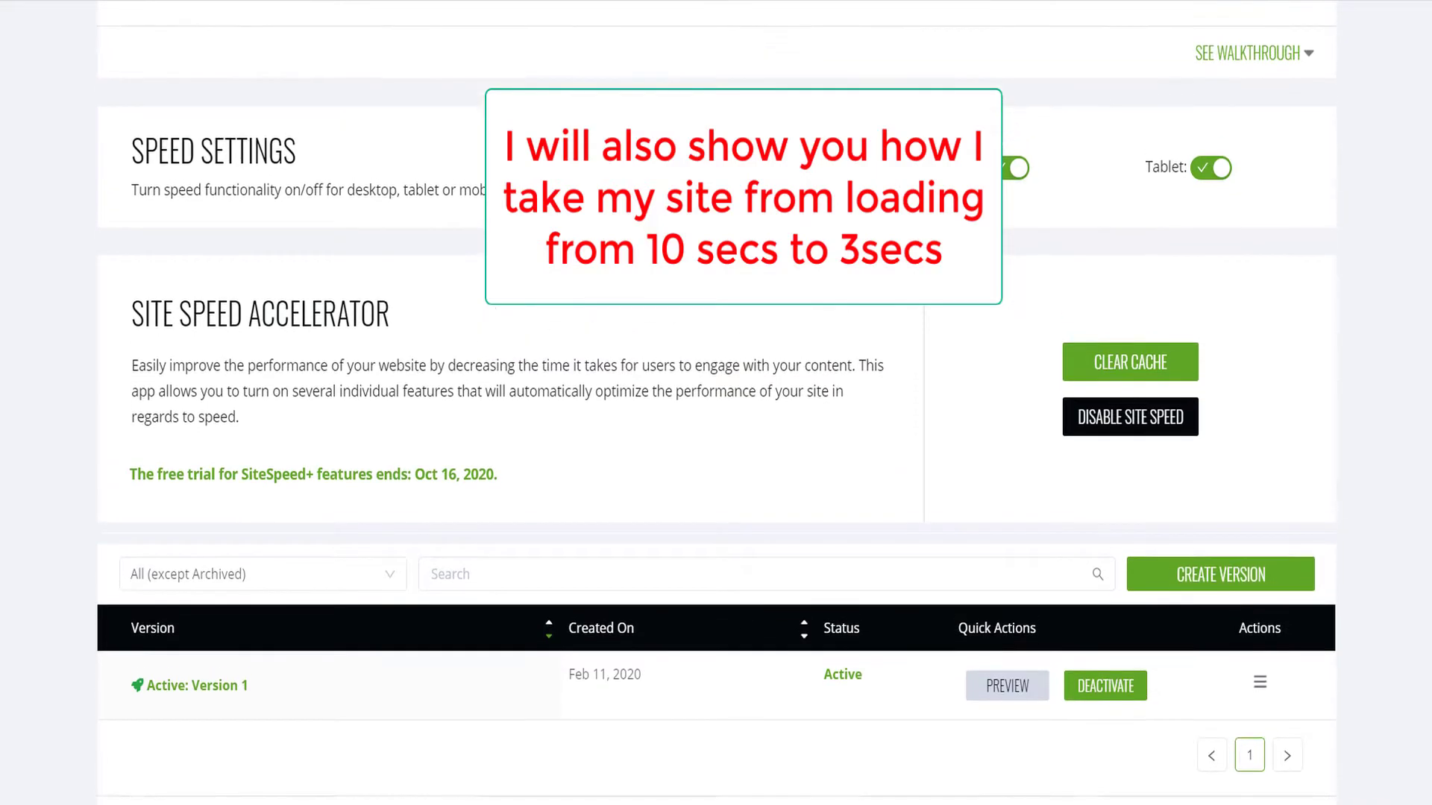
{"action": "scroll", "coordinate": [716, 403], "scroll_direction": "down", "scroll_amount": 1}
{"action": "scroll", "coordinate": [1049, 470], "scroll_direction": "down", "scroll_amount": 1}
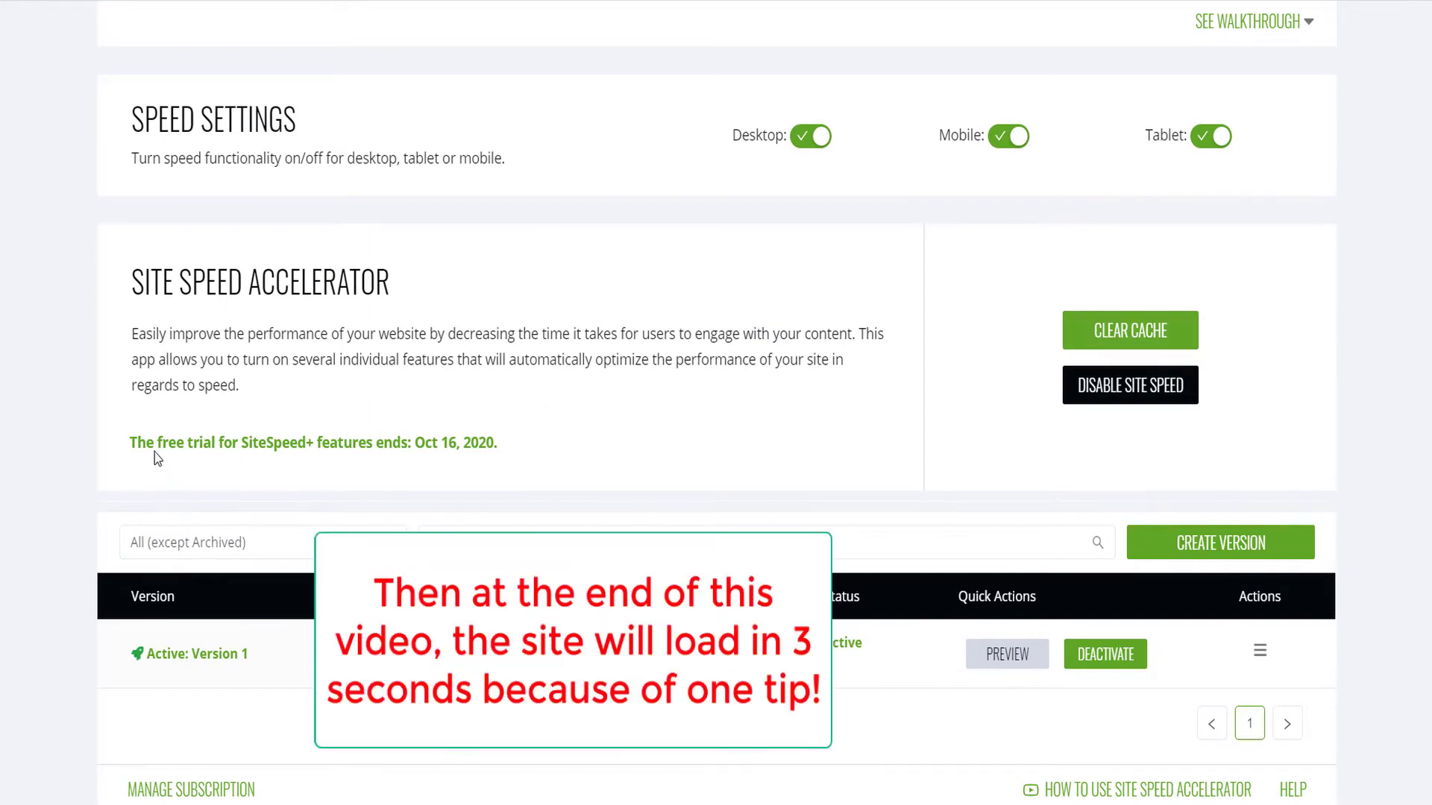
{"action": "left_click_drag", "start_coordinate": [209, 436], "coordinate": [470, 435]}
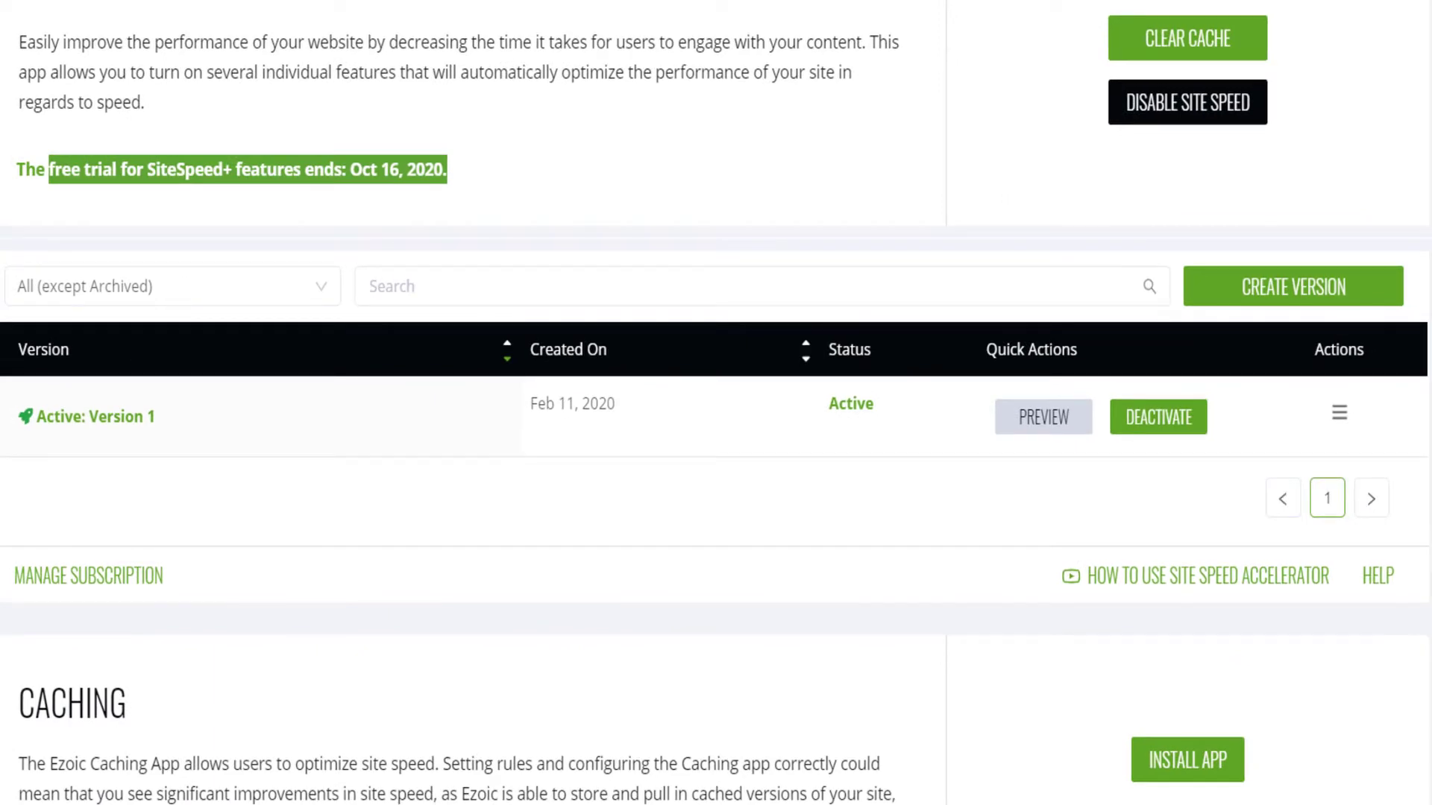
{"action": "scroll", "coordinate": [230, 432], "scroll_direction": "down", "scroll_amount": 4}
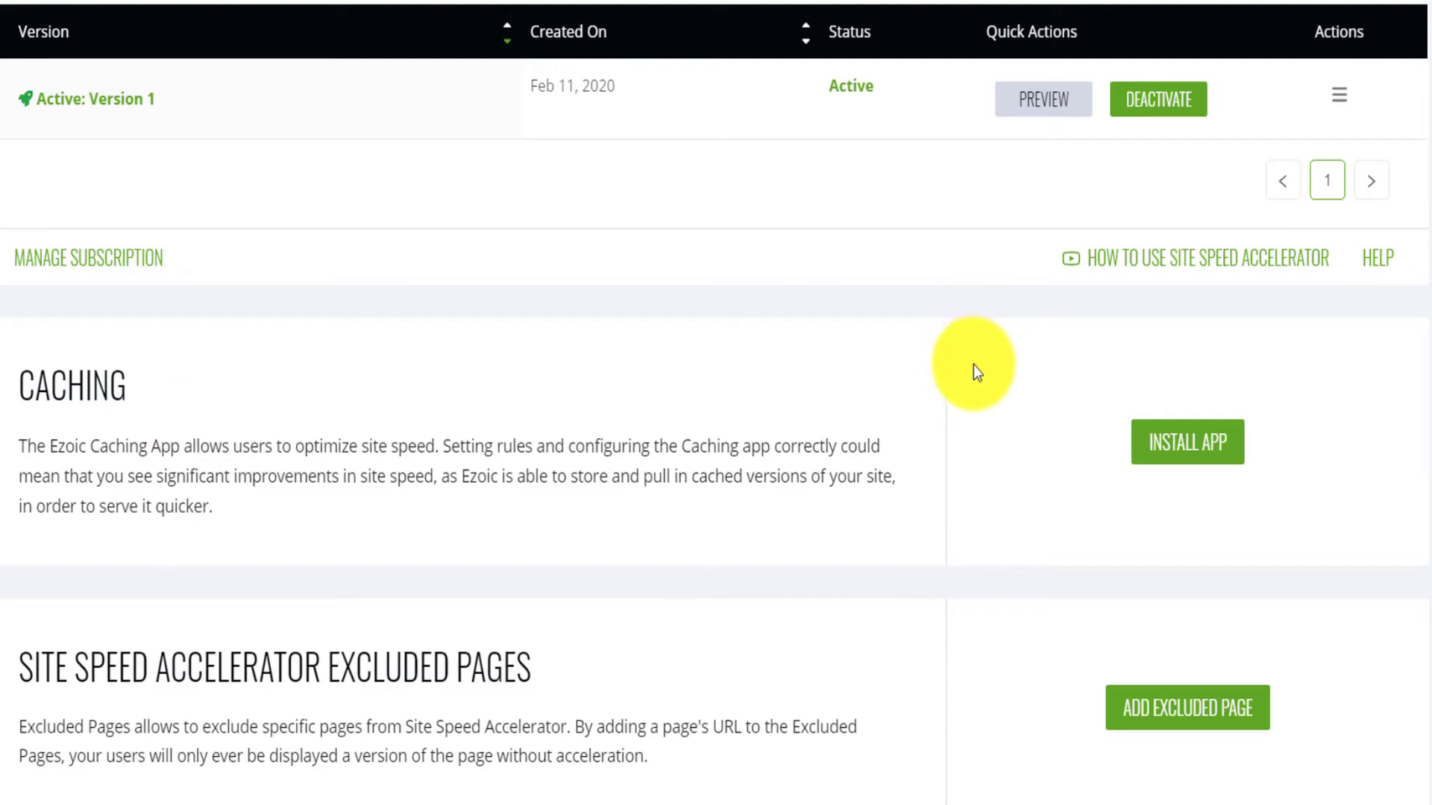
{"action": "scroll", "coordinate": [1106, 4], "scroll_direction": "up", "scroll_amount": 1}
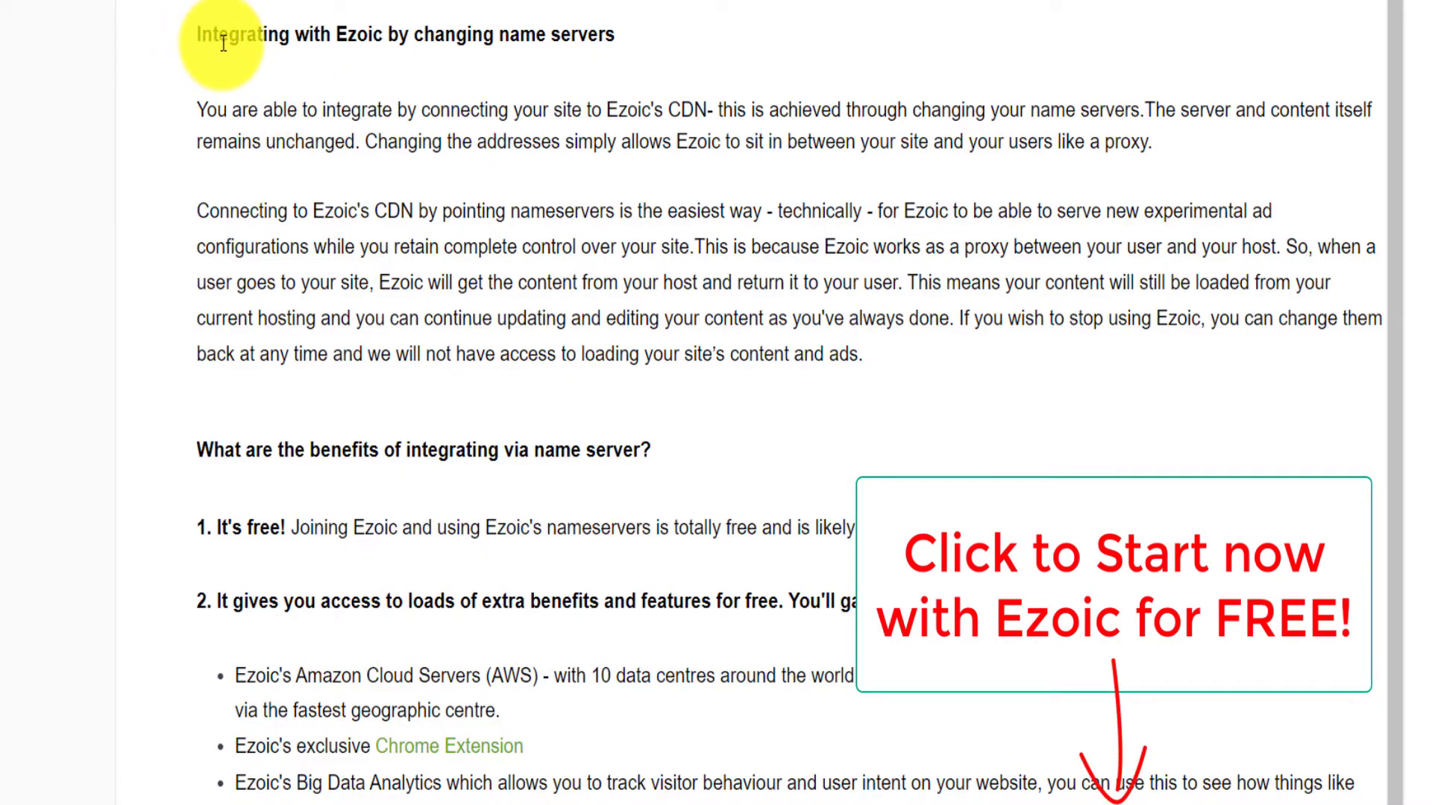
Highlight the article's name-server heading, its CDN mention, 'quicker loading site' and the Amazon Cloudfront CDN line
{"action": "left_click_drag", "start_coordinate": [196, 36], "coordinate": [600, 54]}
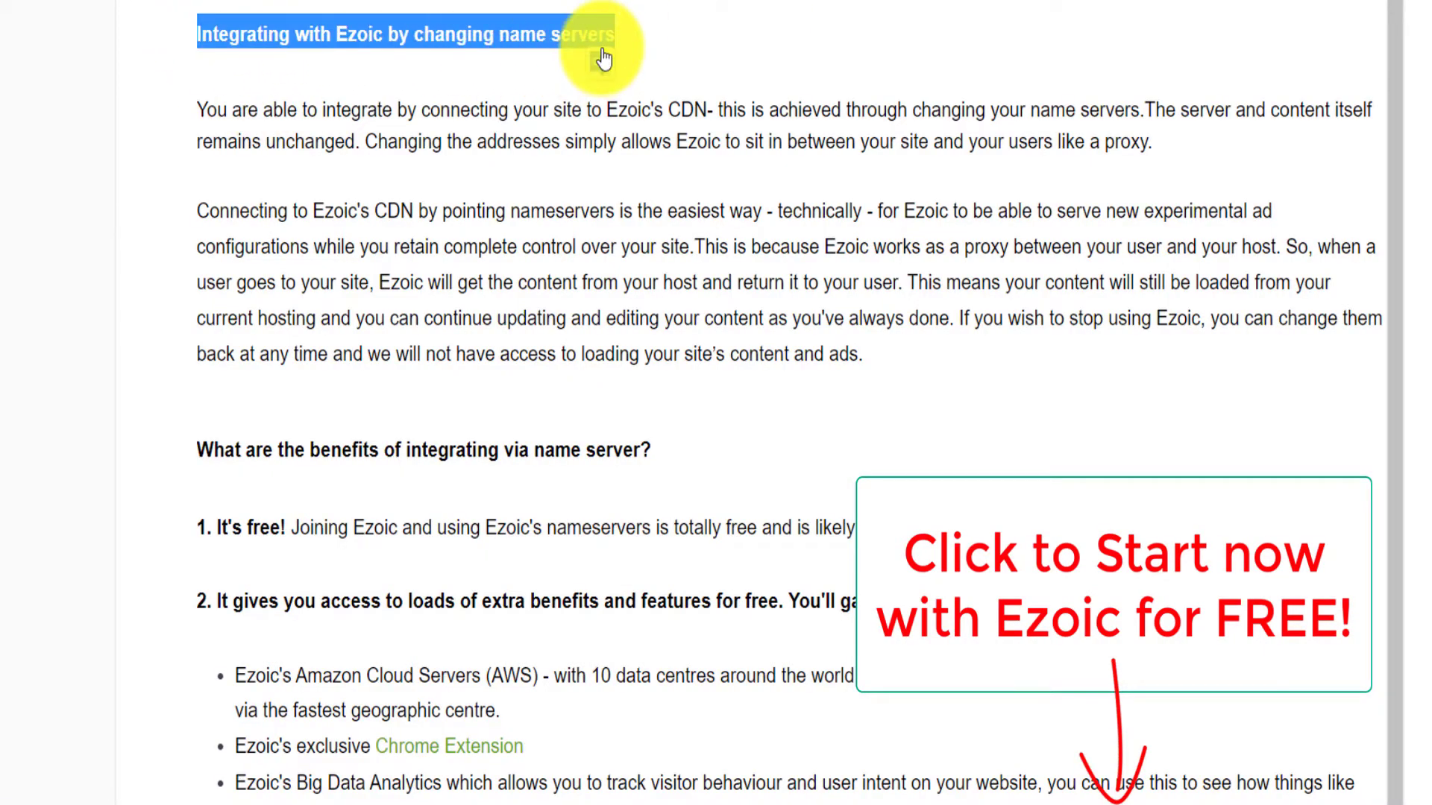
{"action": "left_click", "coordinate": [485, 112]}
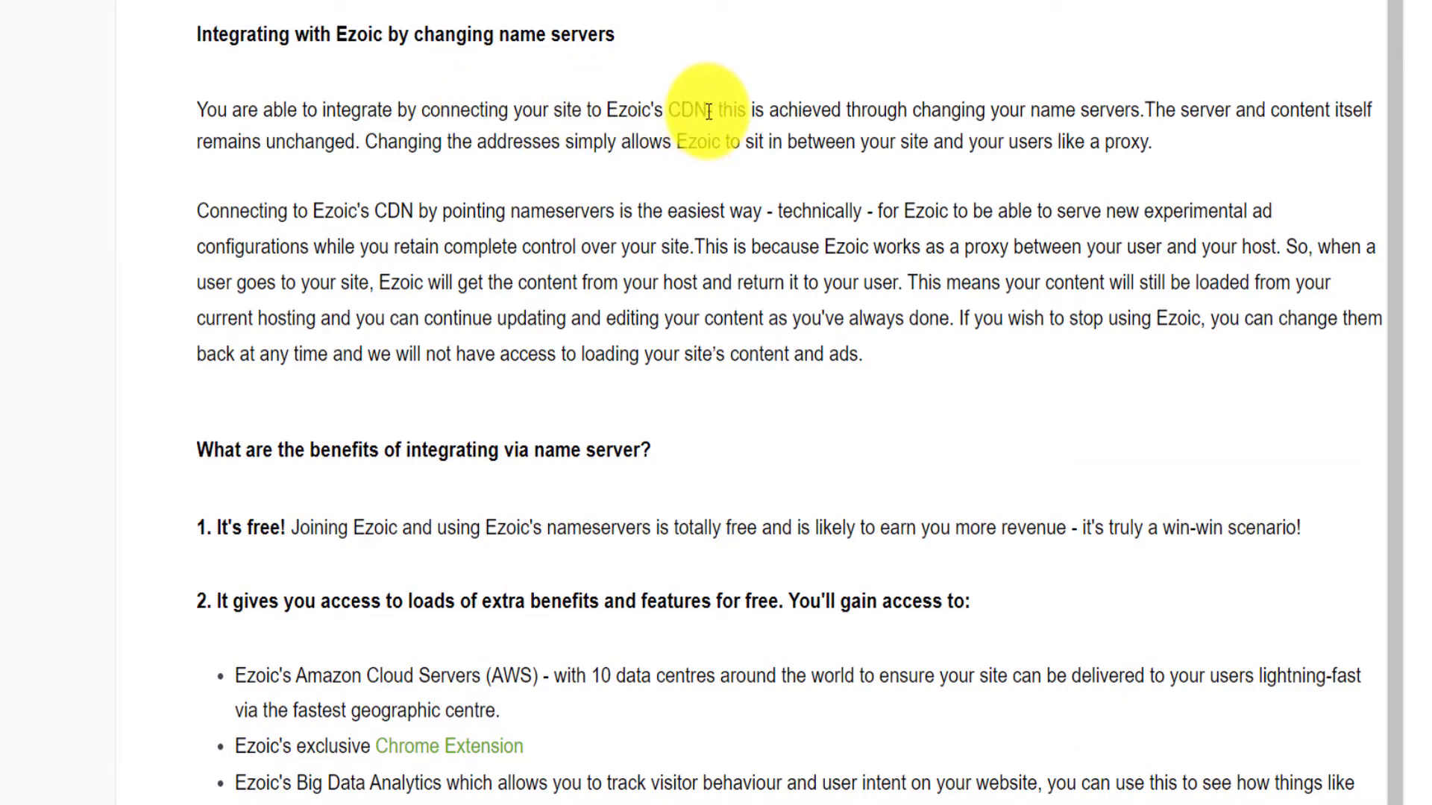
{"action": "left_click_drag", "start_coordinate": [708, 112], "coordinate": [681, 110]}
{"action": "scroll", "coordinate": [675, 111], "scroll_direction": "up", "scroll_amount": 3}
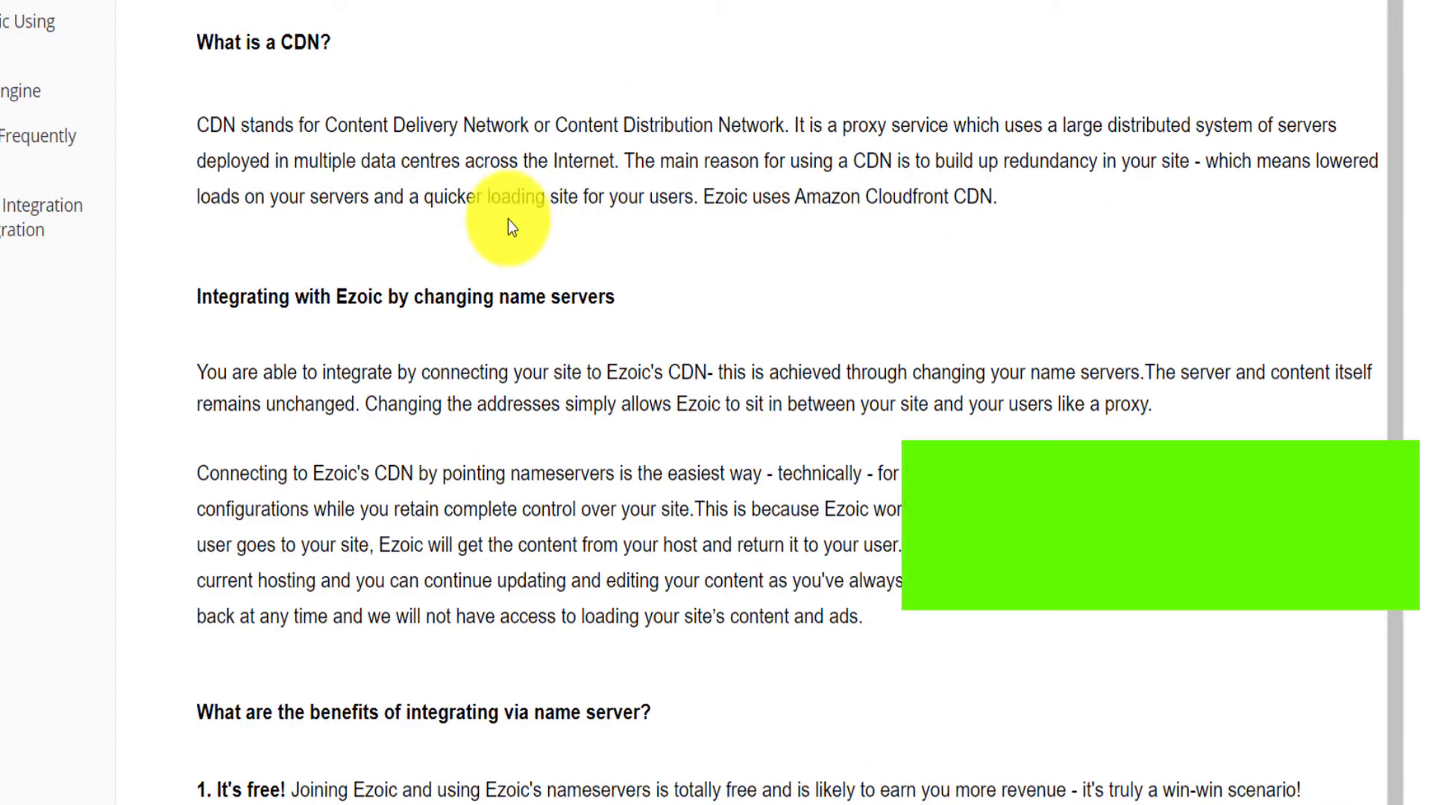
{"action": "left_click_drag", "start_coordinate": [424, 197], "coordinate": [584, 195]}
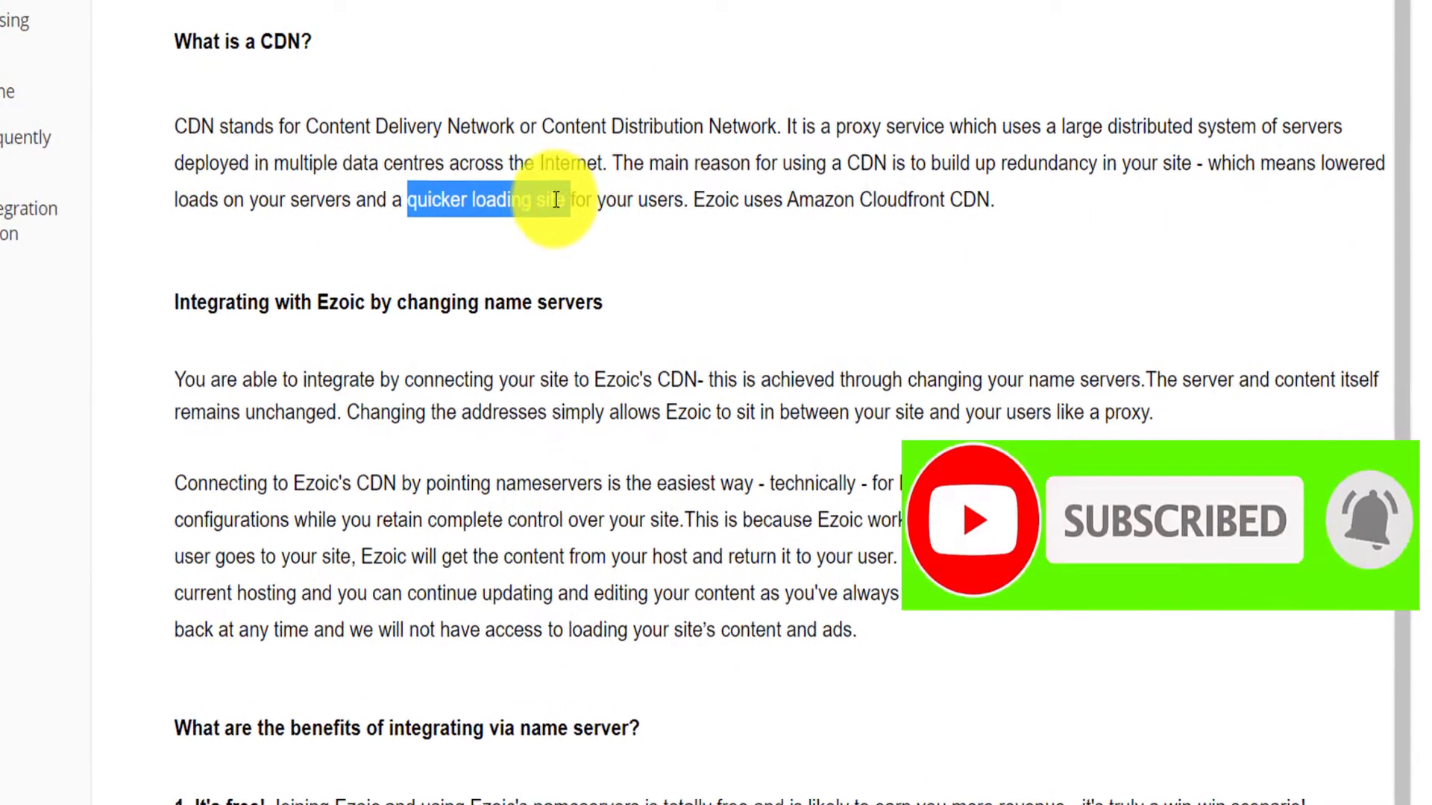
{"action": "left_click_drag", "start_coordinate": [128, 216], "coordinate": [464, 239]}
{"action": "scroll", "coordinate": [464, 239], "scroll_direction": "down", "scroll_amount": 5}
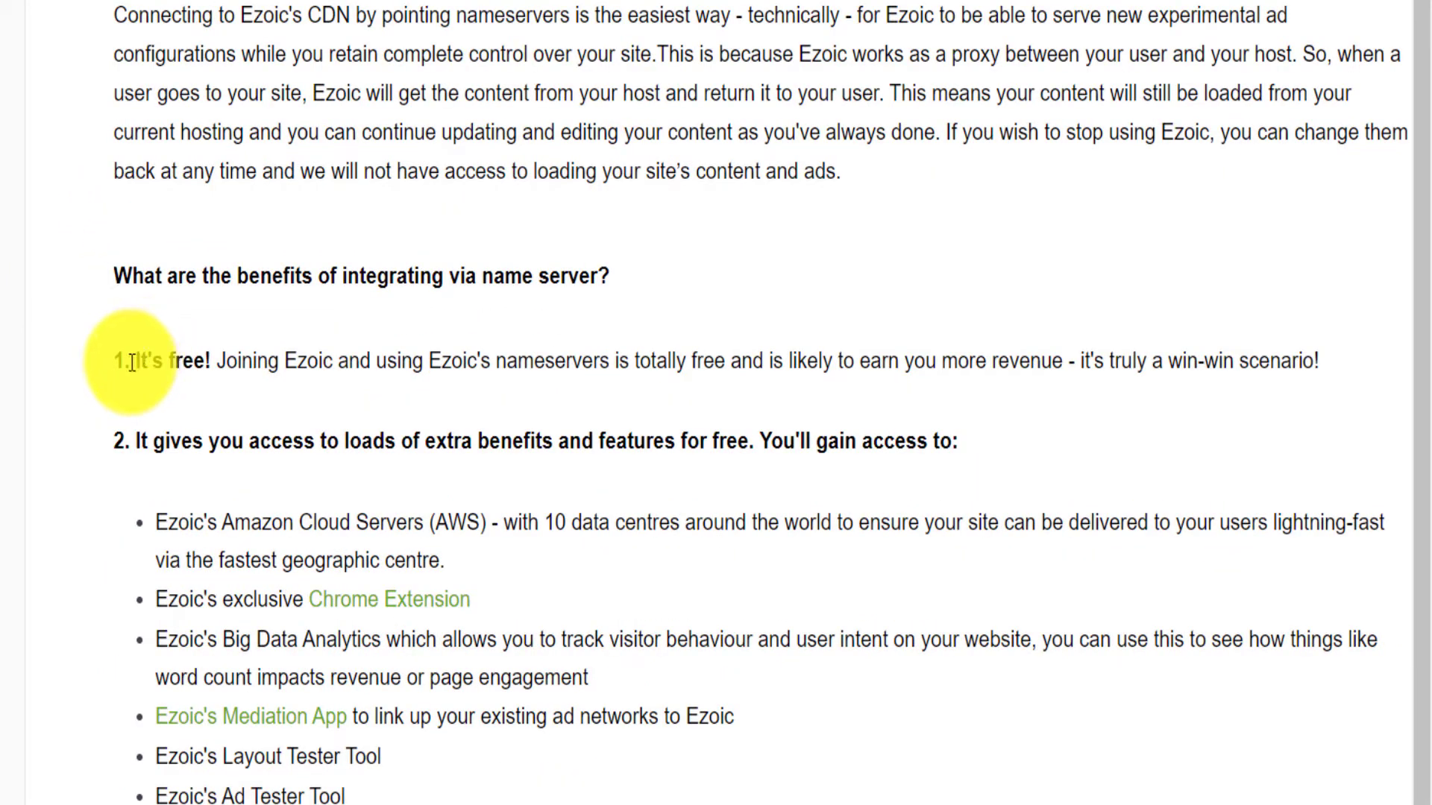
Highlight the 'It's free!' benefit, Ezoic's nameservers, the extra features, Amazon Cloud Servers and Chrome Extension bullets
{"action": "left_click_drag", "start_coordinate": [134, 361], "coordinate": [293, 361]}
{"action": "left_click", "coordinate": [320, 361]}
{"action": "left_click_drag", "start_coordinate": [426, 361], "coordinate": [1309, 357]}
{"action": "left_click_drag", "start_coordinate": [259, 440], "coordinate": [754, 445]}
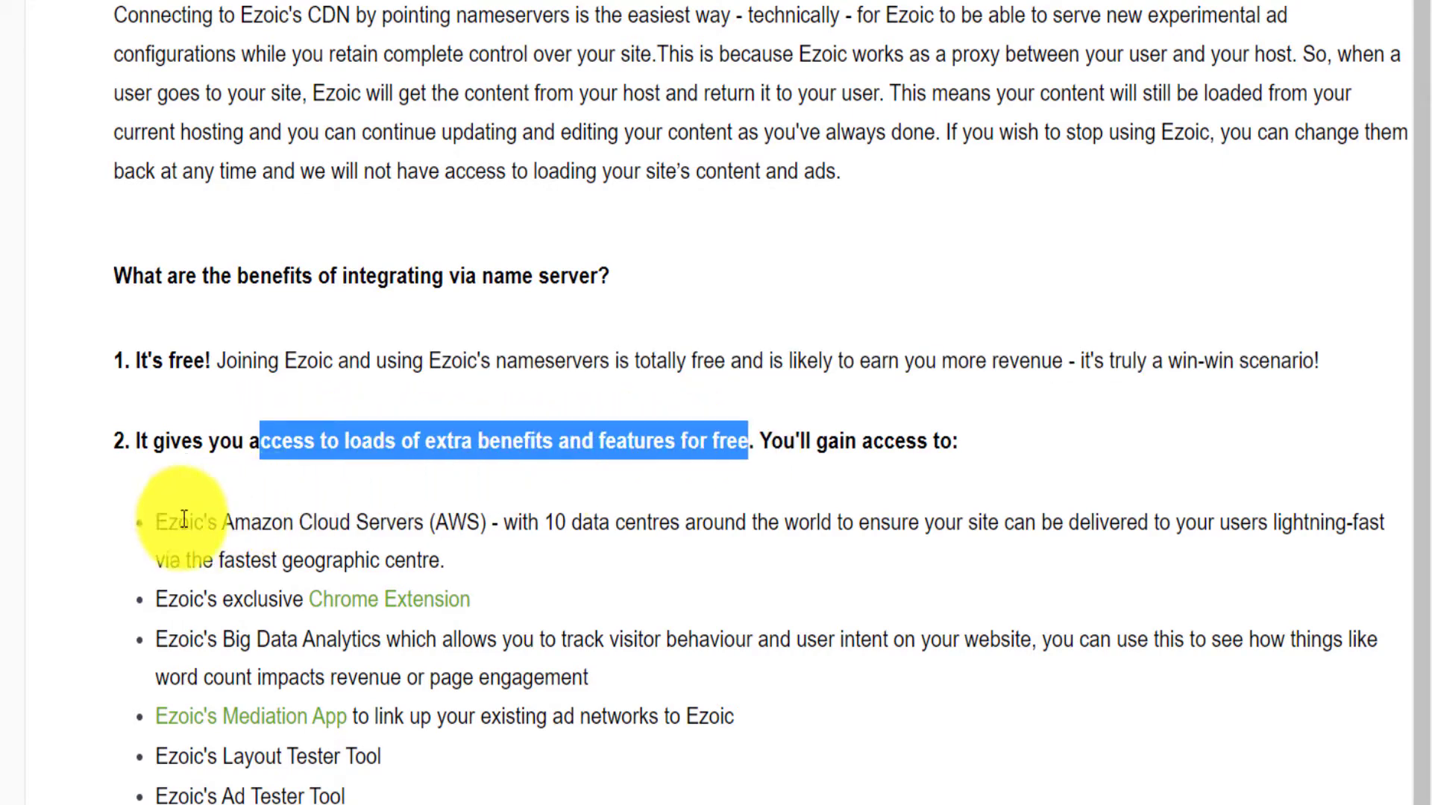
{"action": "left_click_drag", "start_coordinate": [168, 524], "coordinate": [437, 528]}
{"action": "left_click_drag", "start_coordinate": [167, 600], "coordinate": [470, 600]}
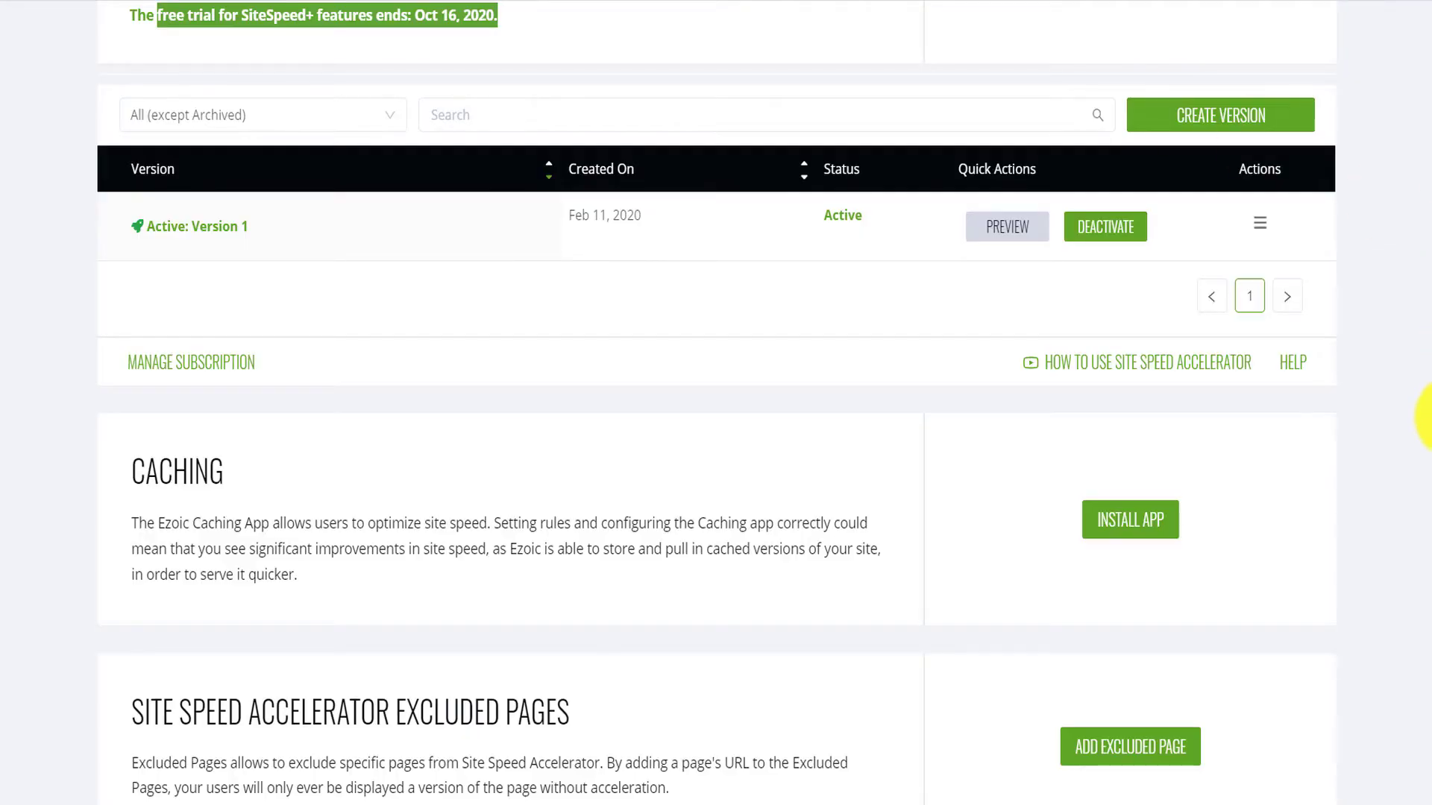
{"action": "scroll", "coordinate": [1429, 416], "scroll_direction": "up", "scroll_amount": 10}
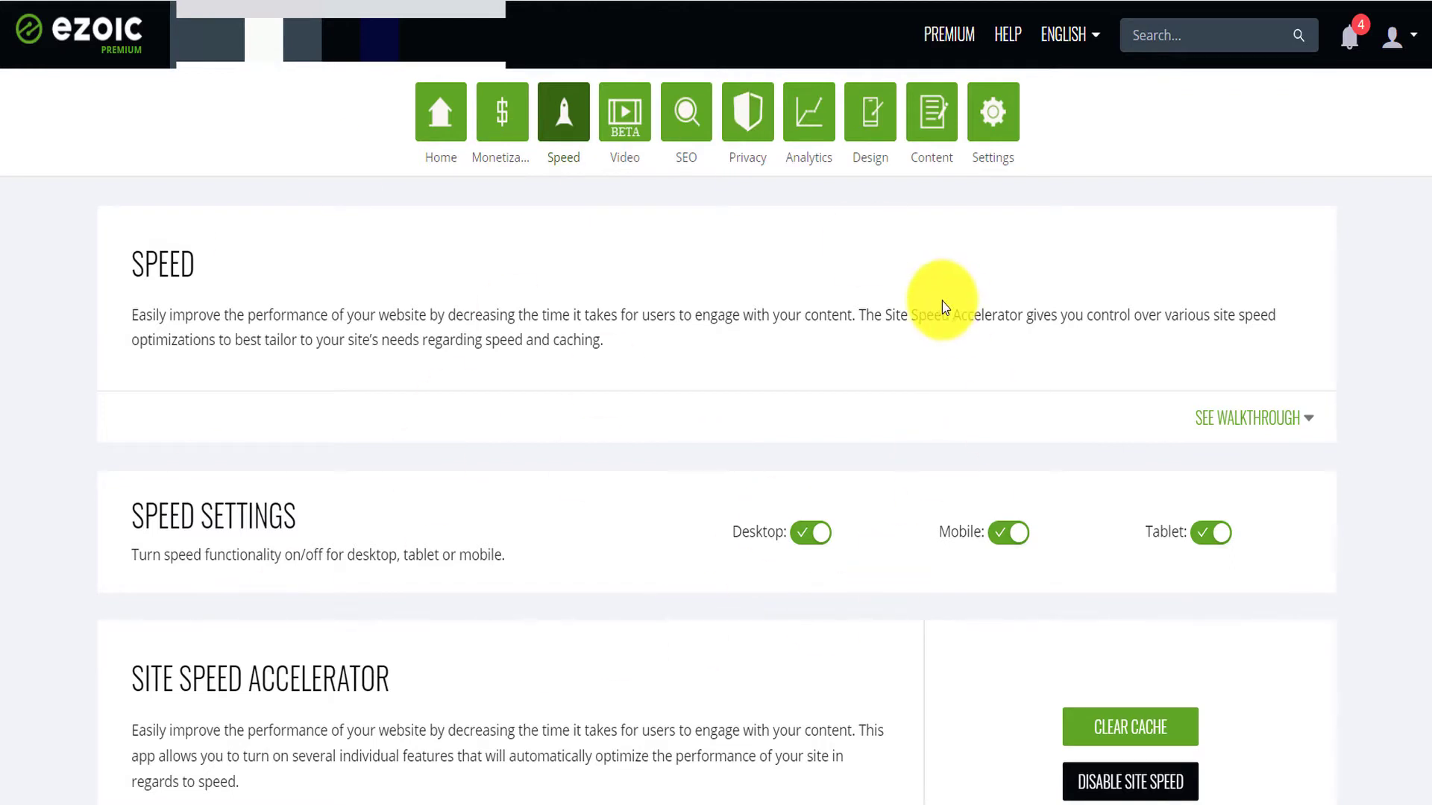
Open Ezoic Settings and reveal all Site Integration options, including the WordPress Plugin card
{"action": "left_click", "coordinate": [994, 125]}
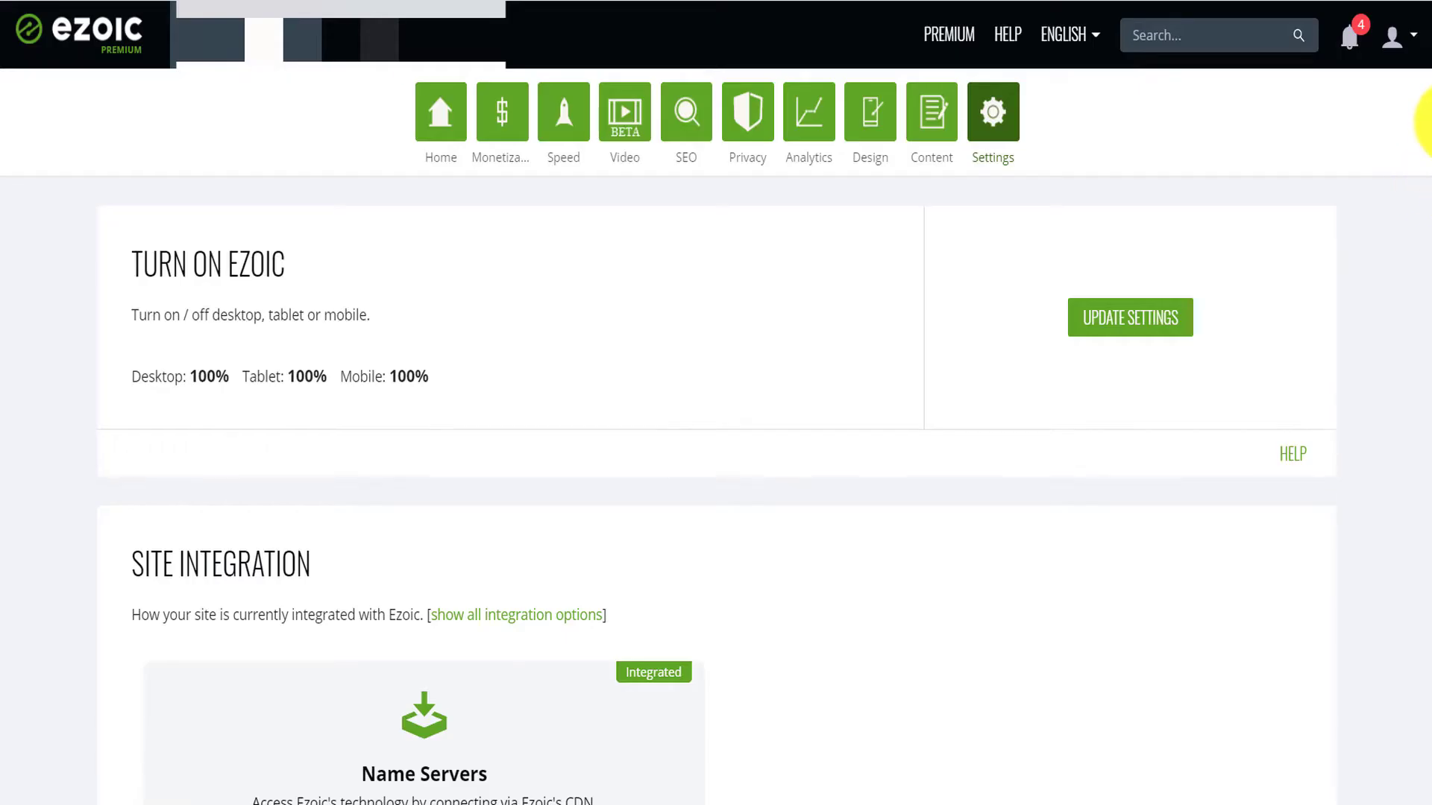
{"action": "scroll", "coordinate": [1425, 149], "scroll_direction": "down", "scroll_amount": 3}
{"action": "scroll", "coordinate": [1426, 173], "scroll_direction": "down", "scroll_amount": 1}
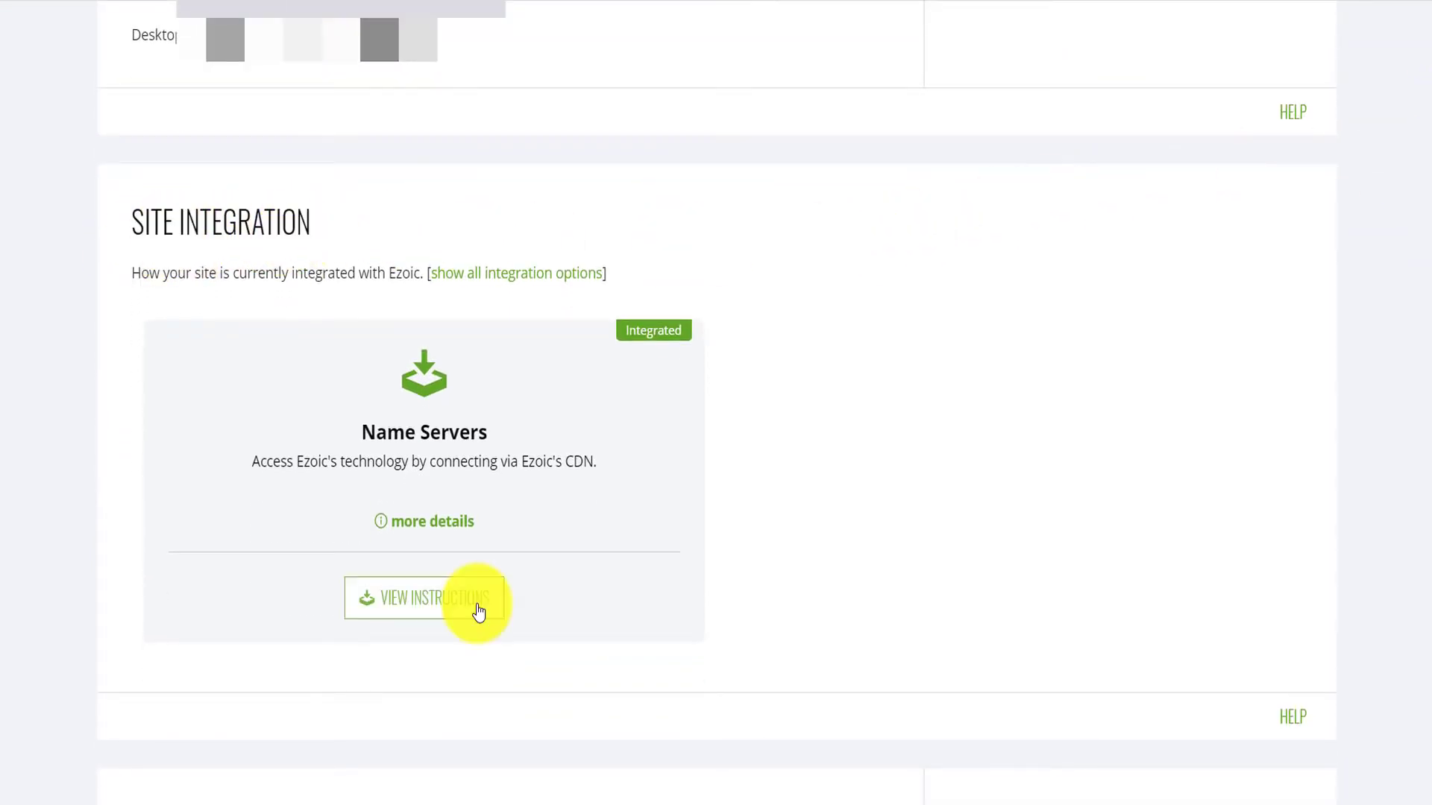
{"action": "left_click", "coordinate": [537, 282]}
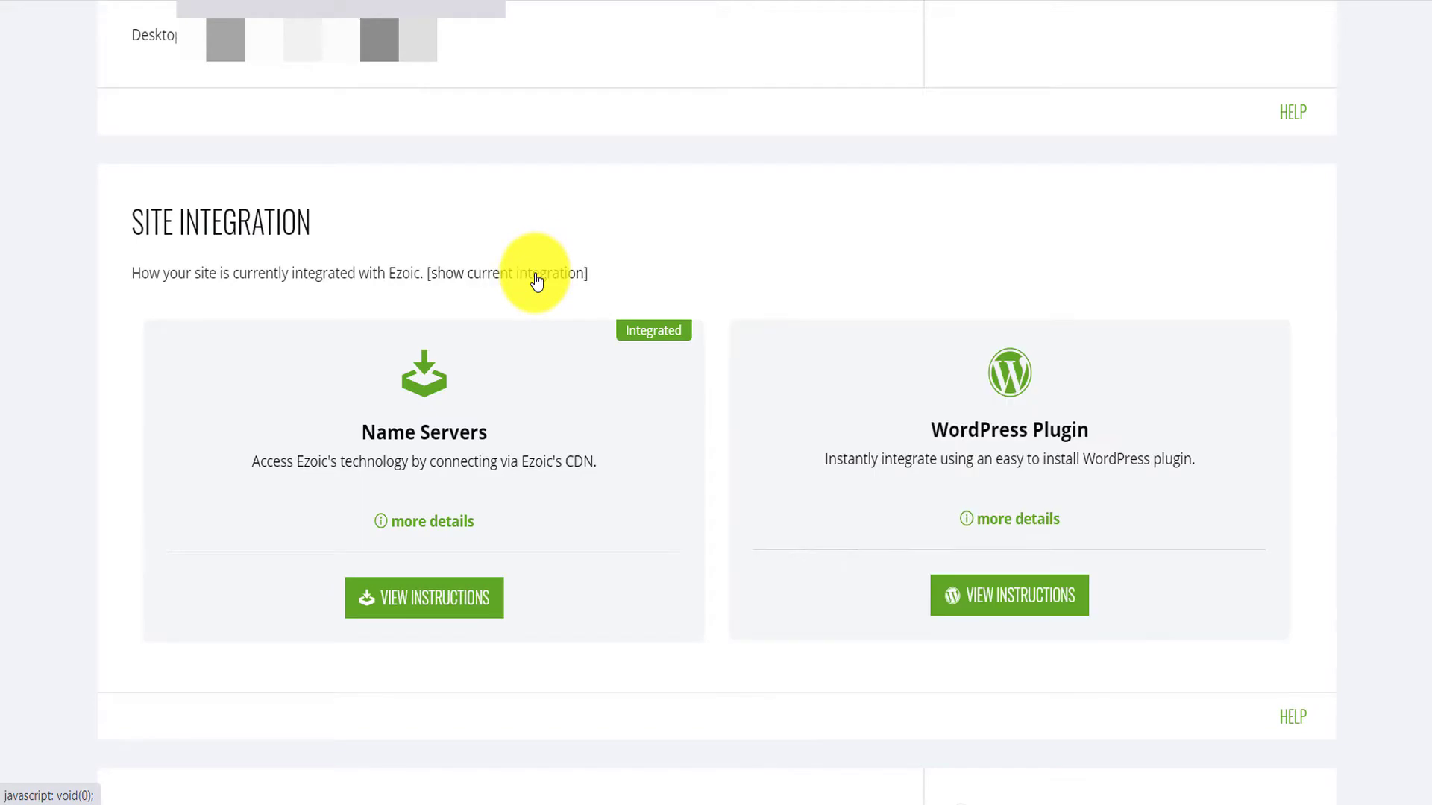
{"action": "scroll", "coordinate": [1061, 262], "scroll_direction": "down", "scroll_amount": 3}
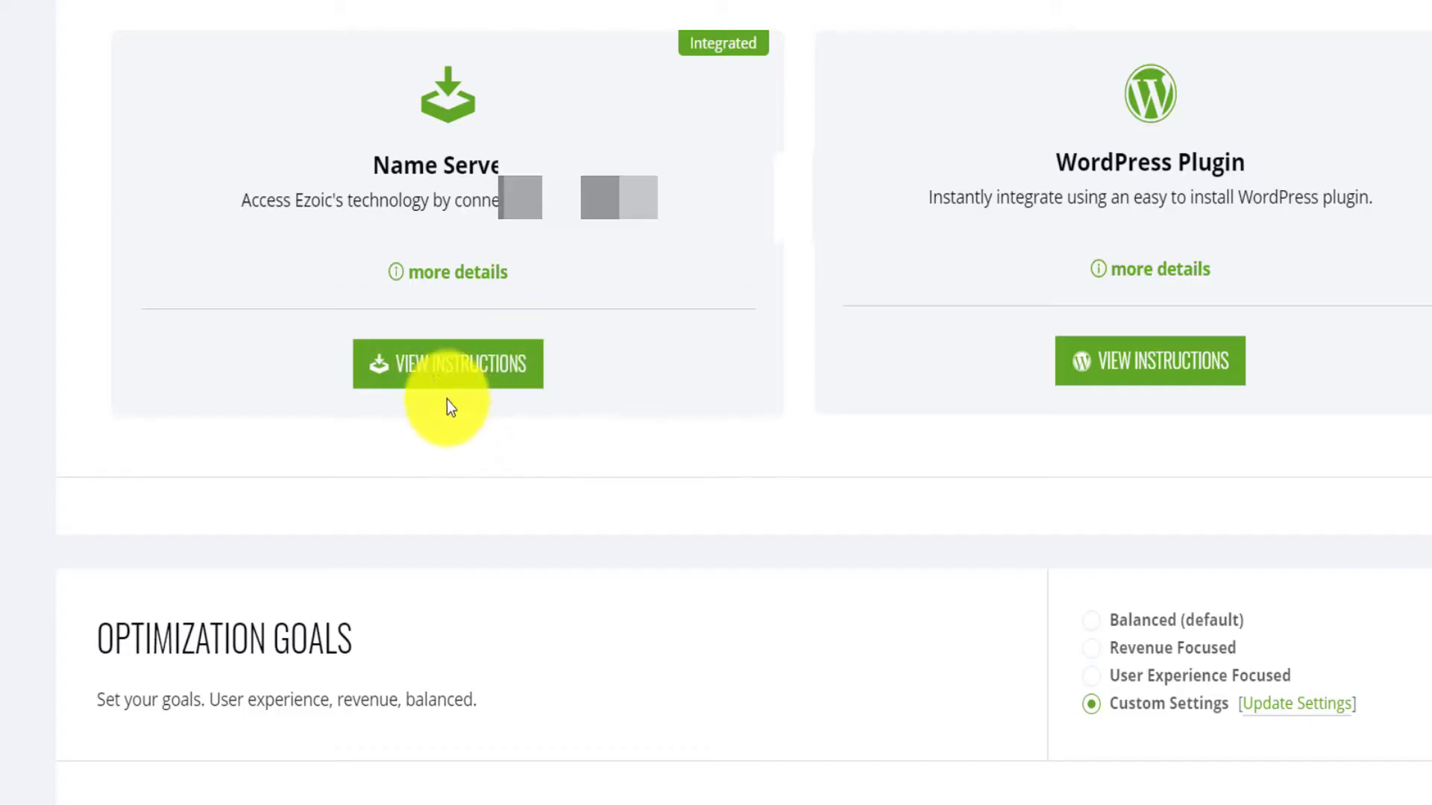
Open the Name Servers instructions and highlight bombay.ezoicns.com, iguana.ezoicns.com and the DNS provider heading
{"action": "left_click", "coordinate": [428, 384]}
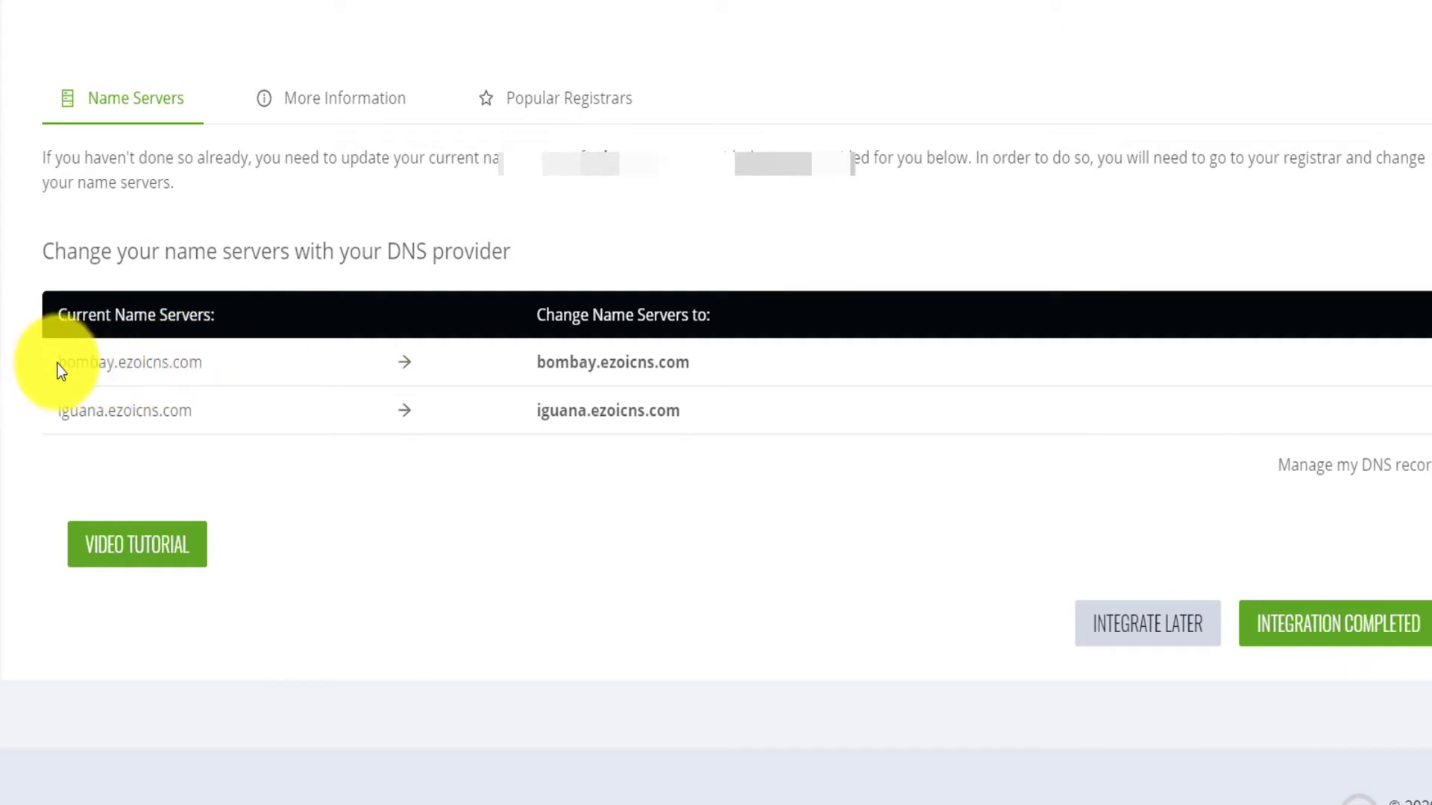
{"action": "left_click_drag", "start_coordinate": [64, 362], "coordinate": [233, 364]}
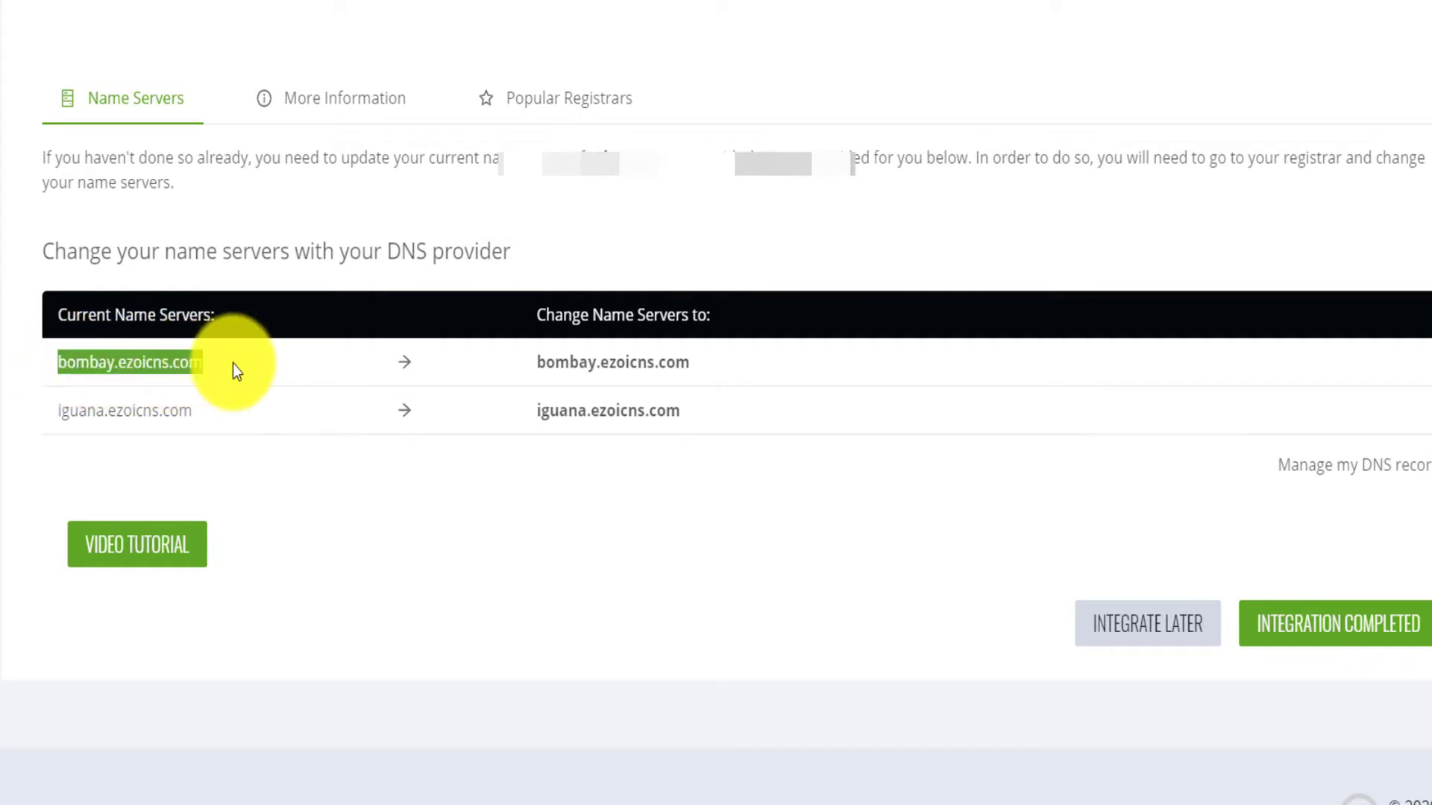
{"action": "left_click_drag", "start_coordinate": [53, 409], "coordinate": [190, 413]}
{"action": "left_click_drag", "start_coordinate": [722, 365], "coordinate": [688, 358]}
{"action": "left_click", "coordinate": [542, 357]}
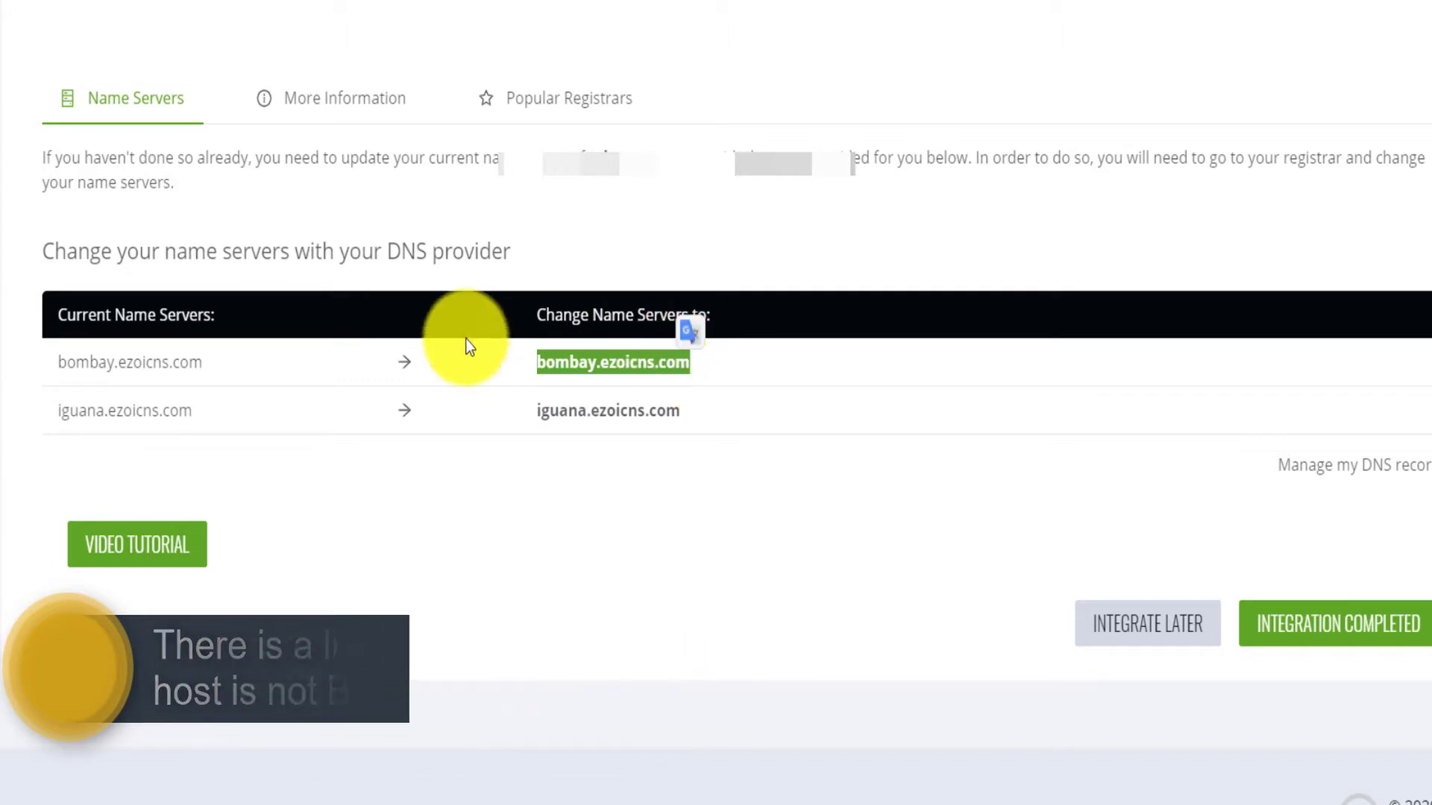
{"action": "left_click_drag", "start_coordinate": [385, 252], "coordinate": [487, 260]}
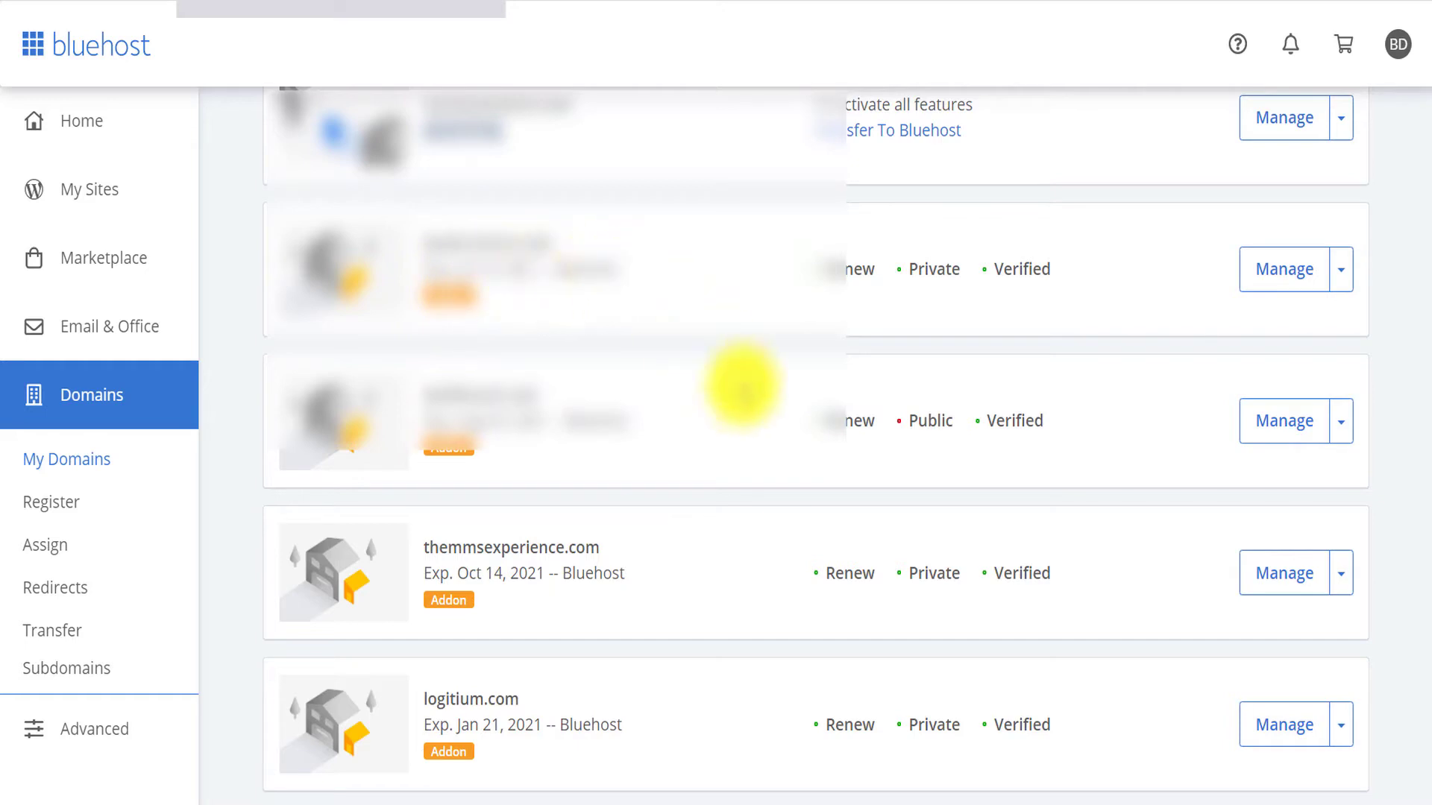
Open themmsexperience.com's DNS settings in Bluehost and select Custom name servers for editing
{"action": "left_click", "coordinate": [1278, 575]}
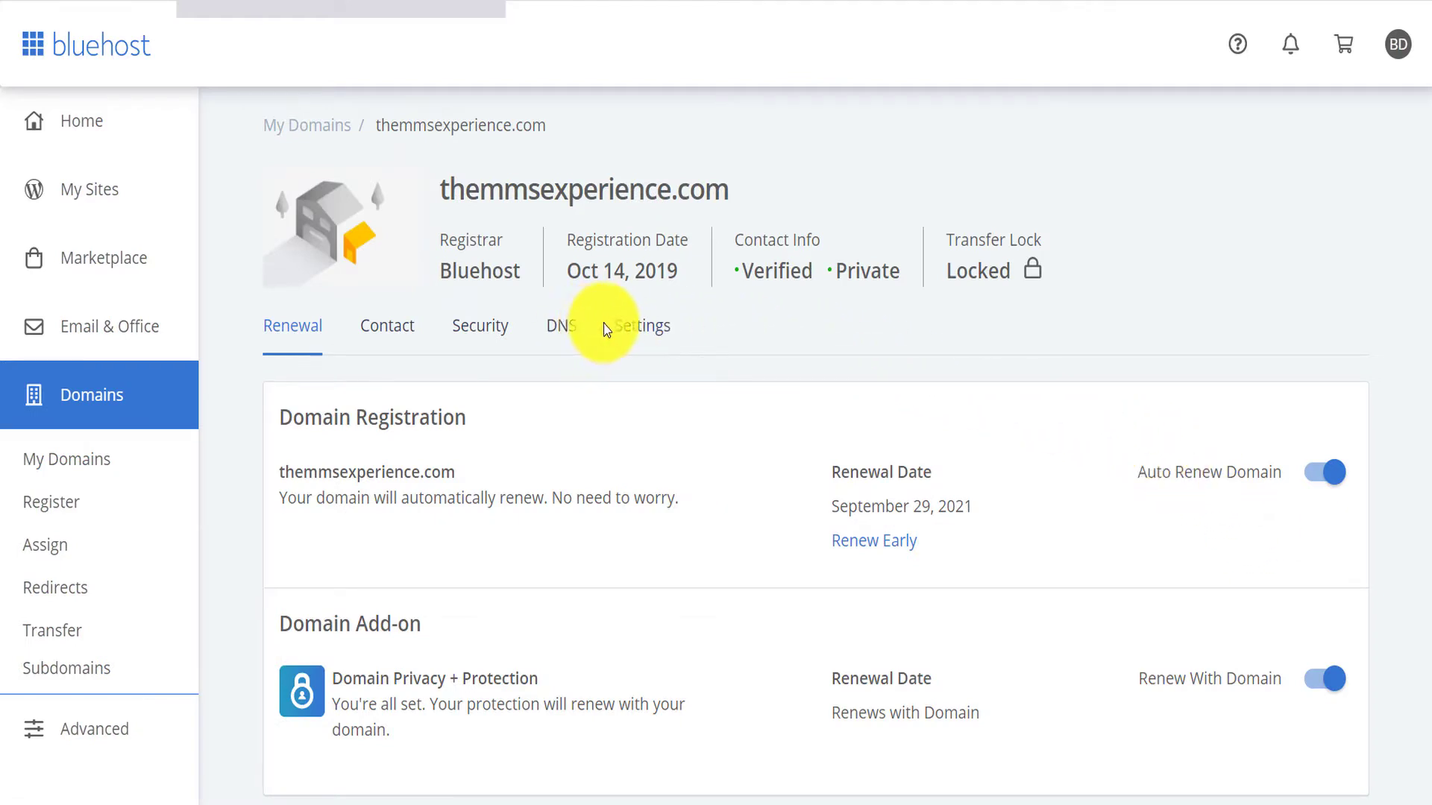
{"action": "left_click", "coordinate": [565, 336]}
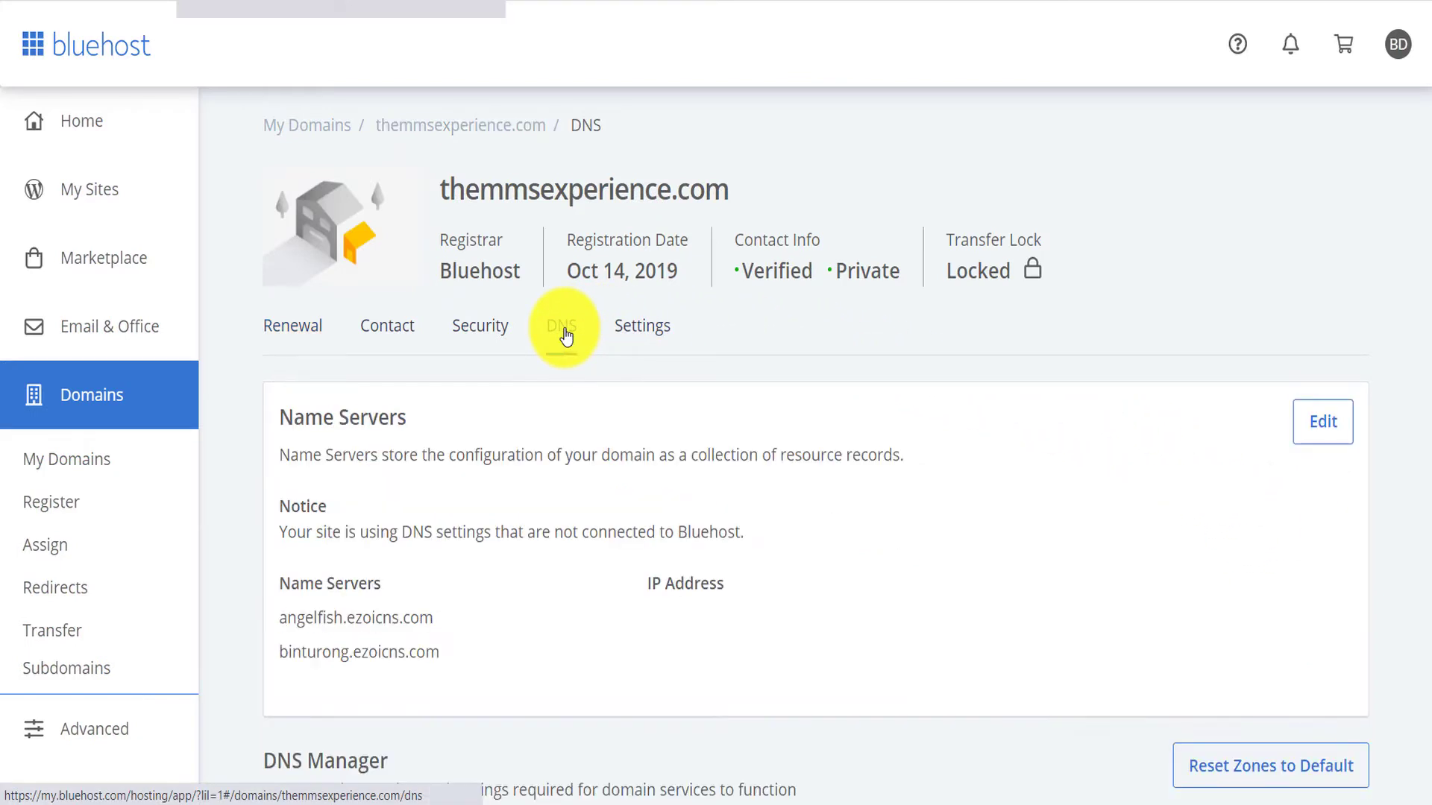
{"action": "left_click", "coordinate": [1322, 422]}
{"action": "scroll", "coordinate": [970, 396], "scroll_direction": "down", "scroll_amount": 3}
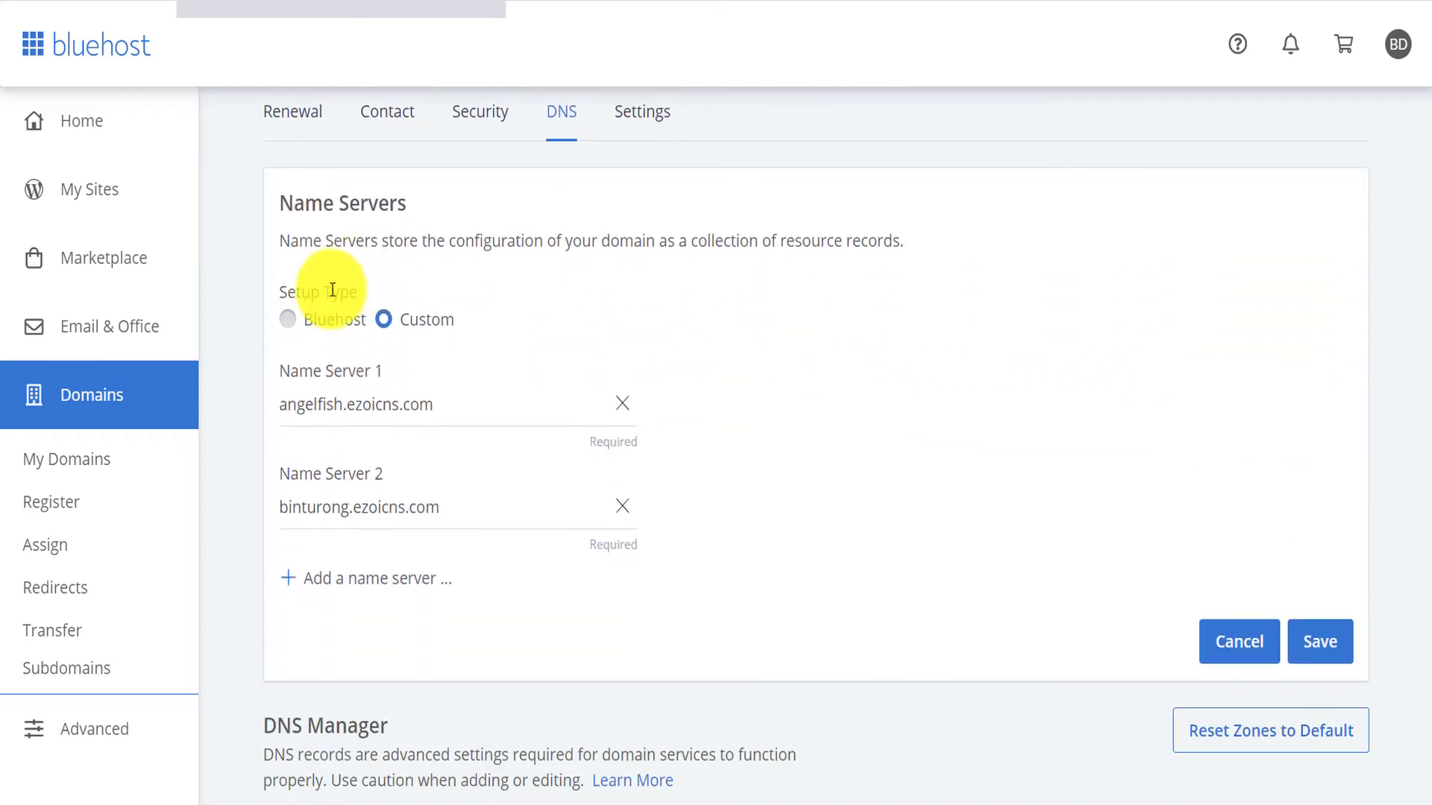
{"action": "left_click", "coordinate": [289, 322]}
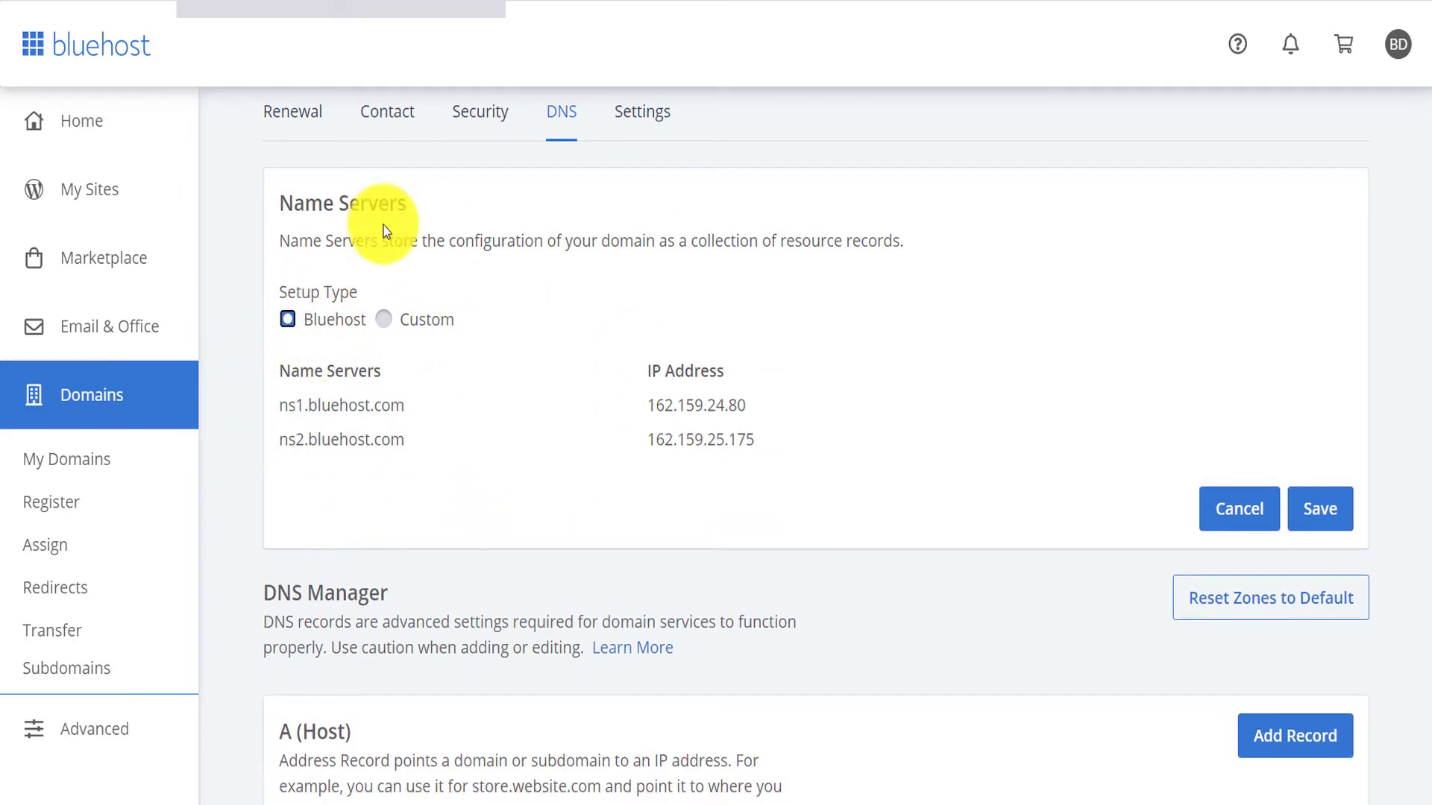
{"action": "left_click", "coordinate": [384, 320]}
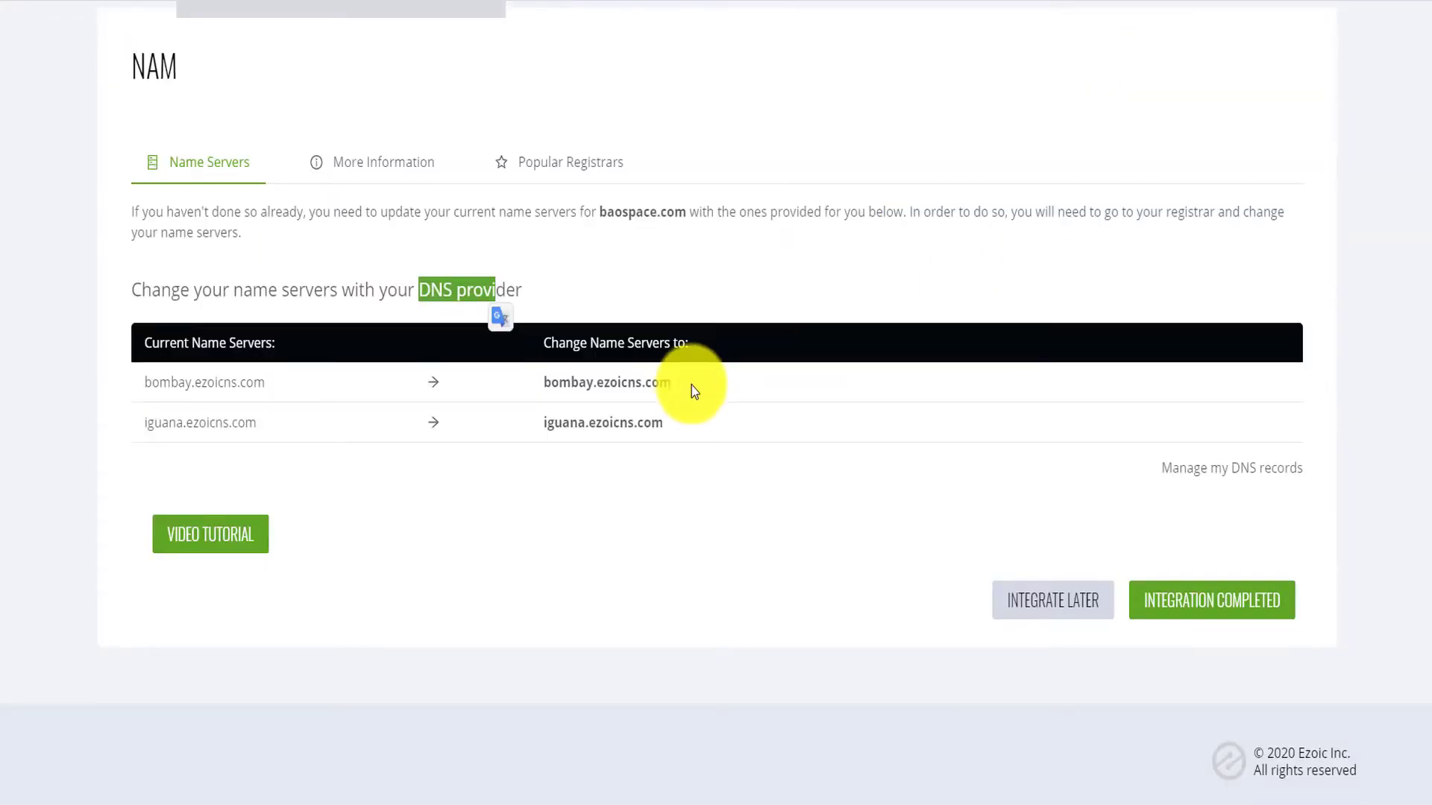
Replace Name Server 1 and 2 with bombay.ezoicns.com and iguana.ezoicns.com and save
{"action": "left_click_drag", "start_coordinate": [691, 386], "coordinate": [549, 385]}
{"action": "right_click", "coordinate": [556, 380]}
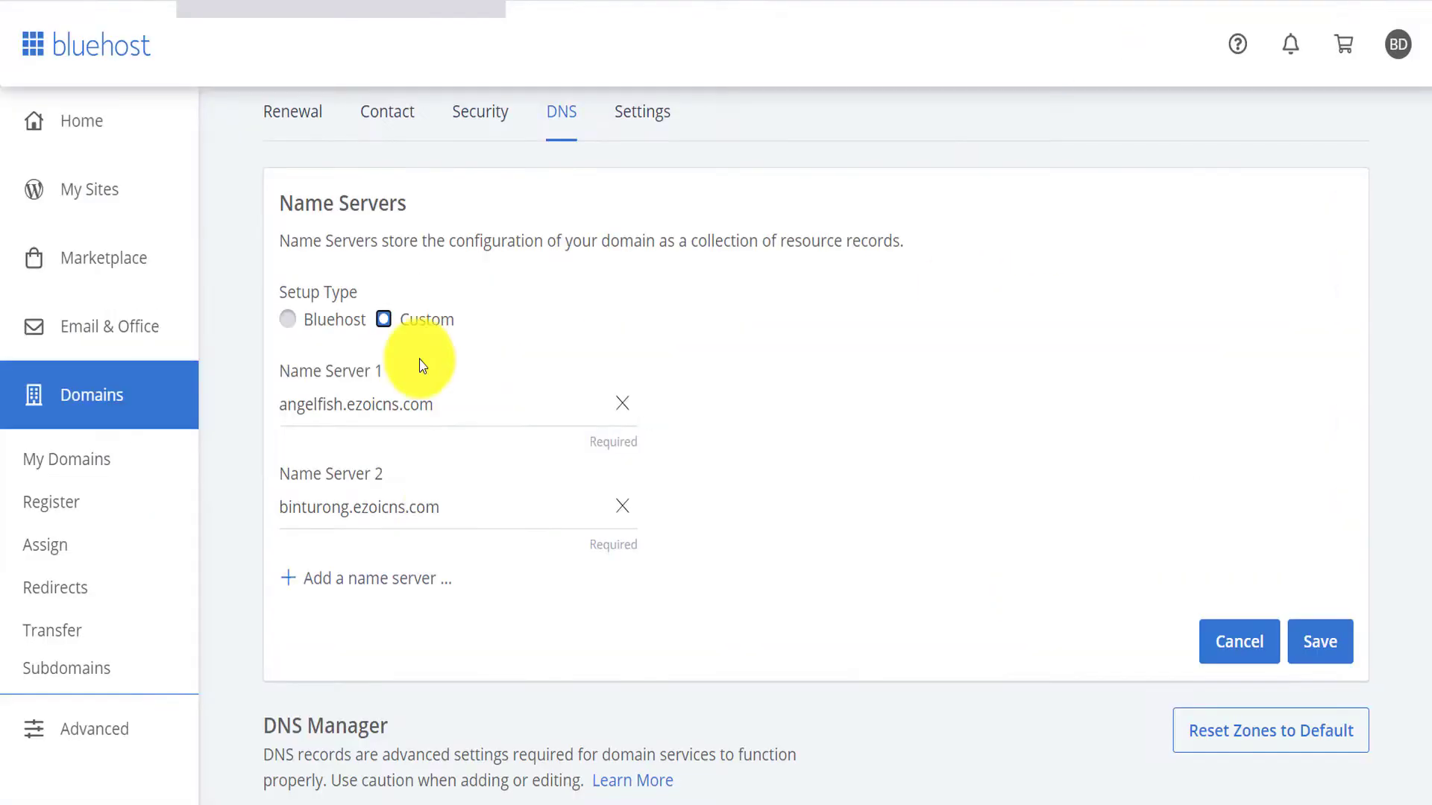
{"action": "left_click", "coordinate": [387, 390]}
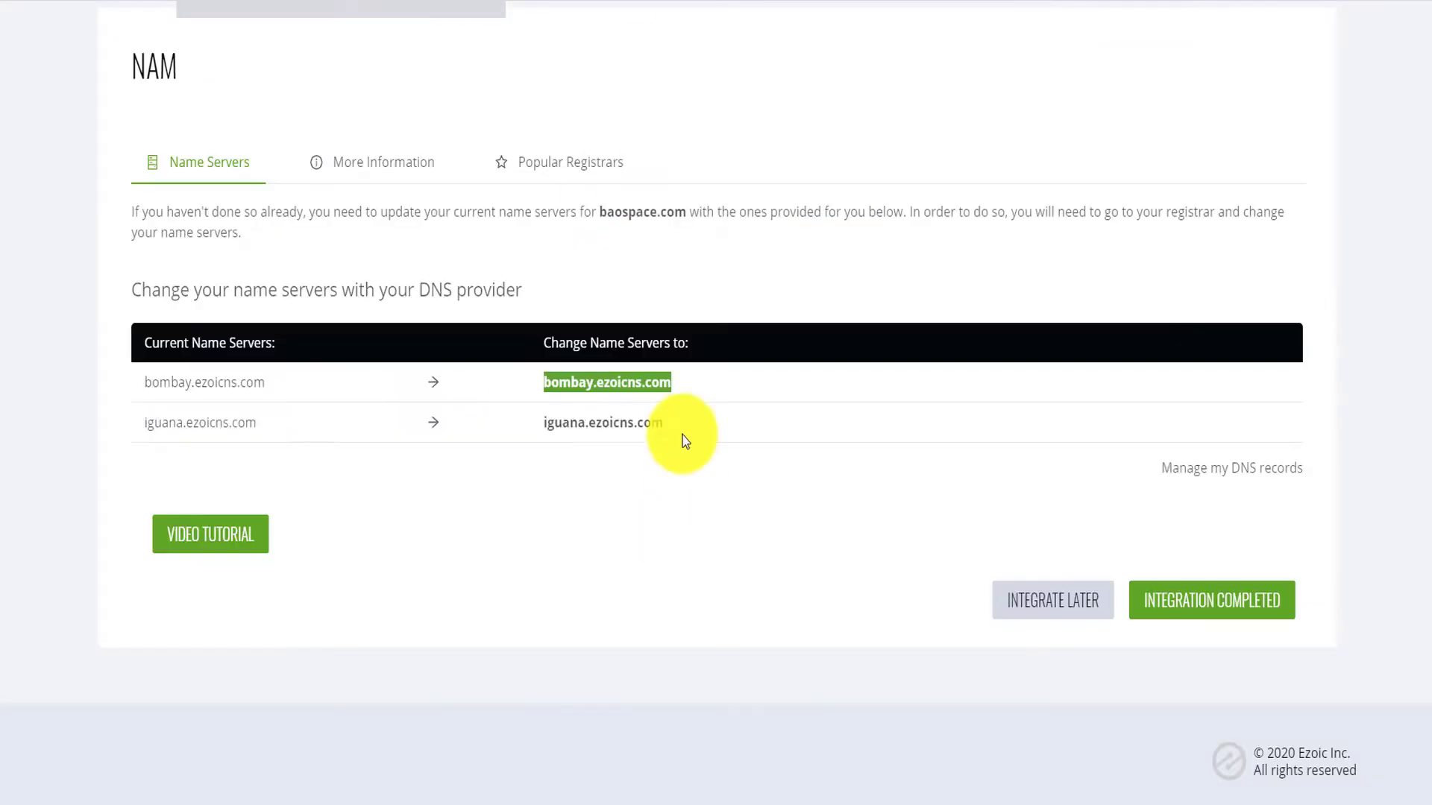
{"action": "left_click_drag", "start_coordinate": [686, 419], "coordinate": [550, 419]}
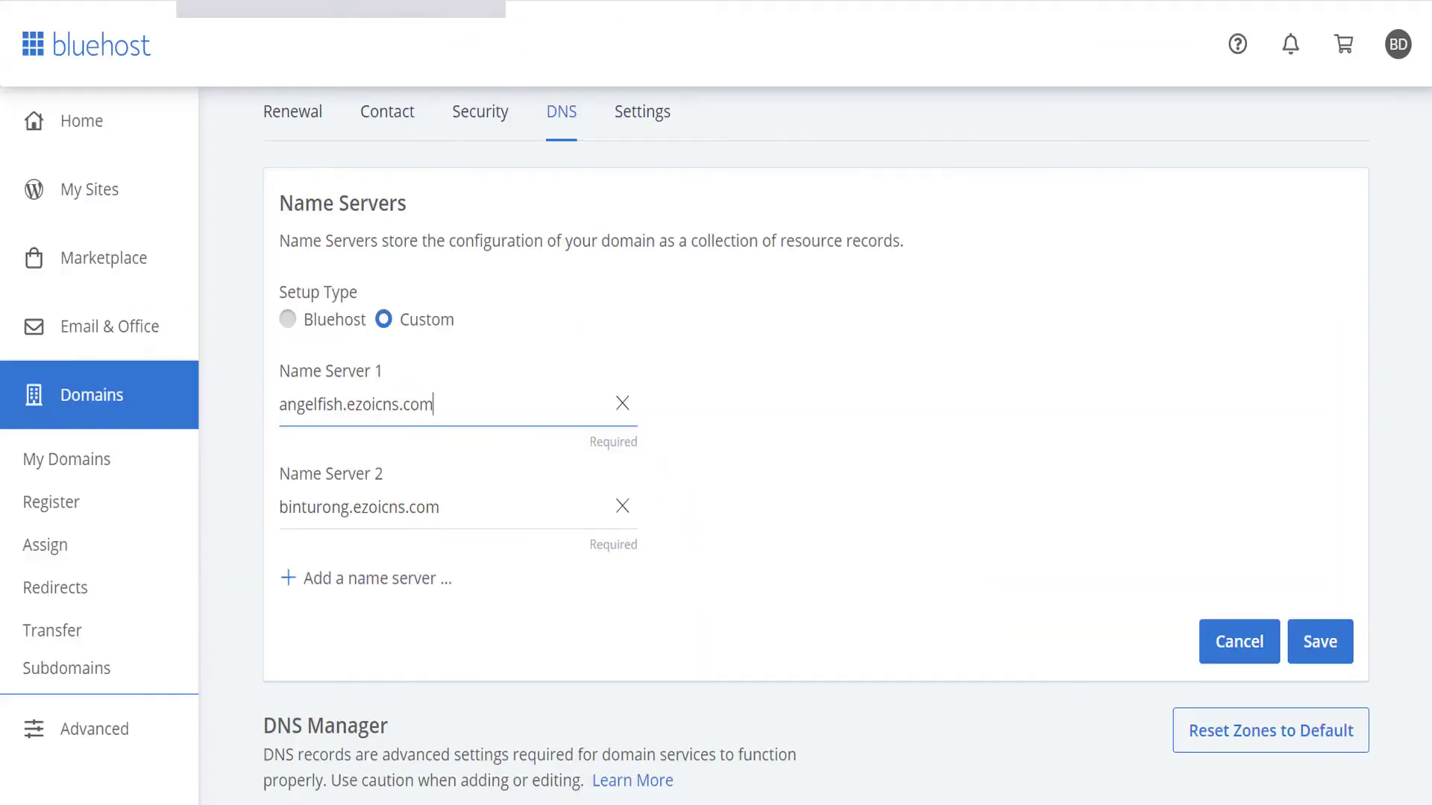
{"action": "triple_click", "coordinate": [388, 485]}
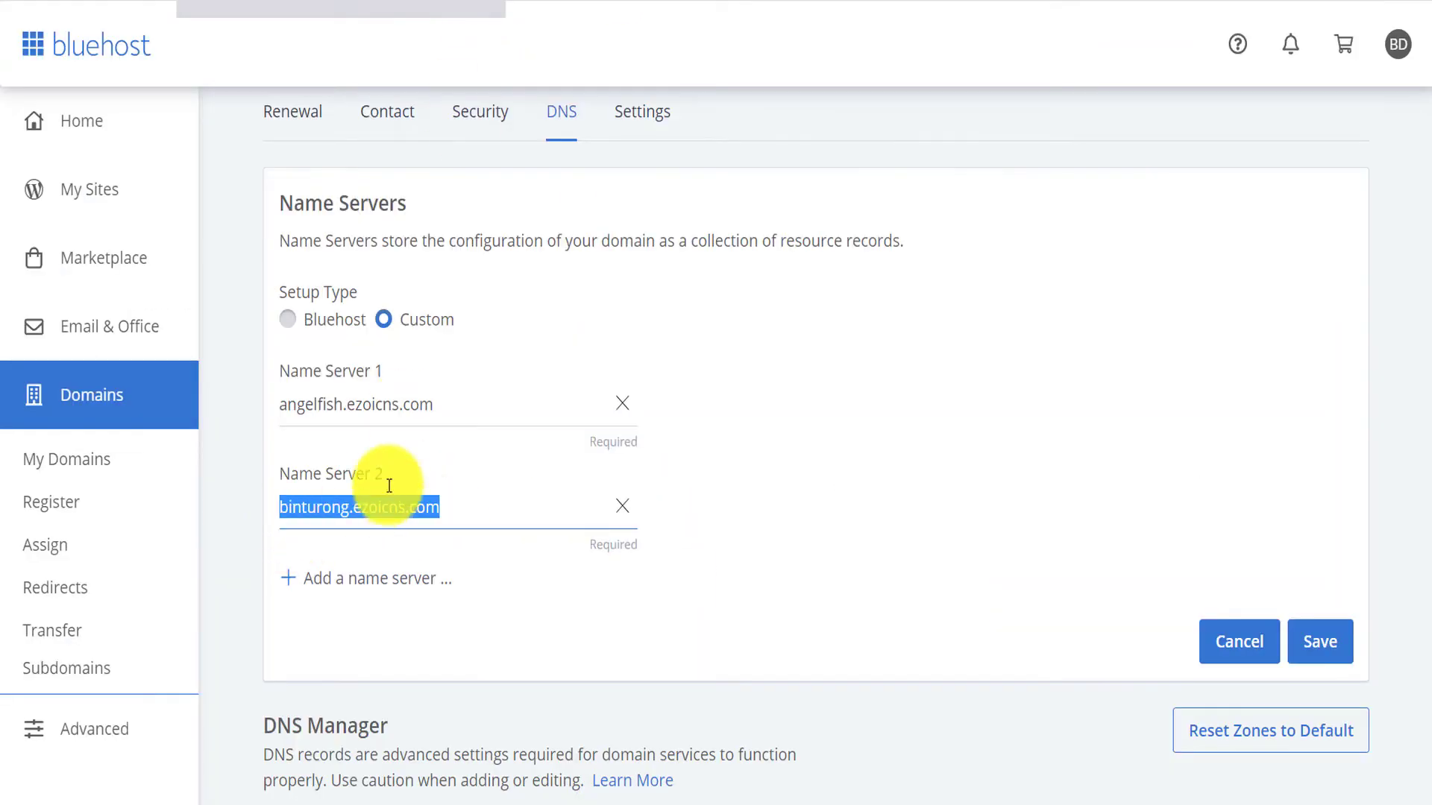
{"action": "left_click", "coordinate": [1311, 645]}
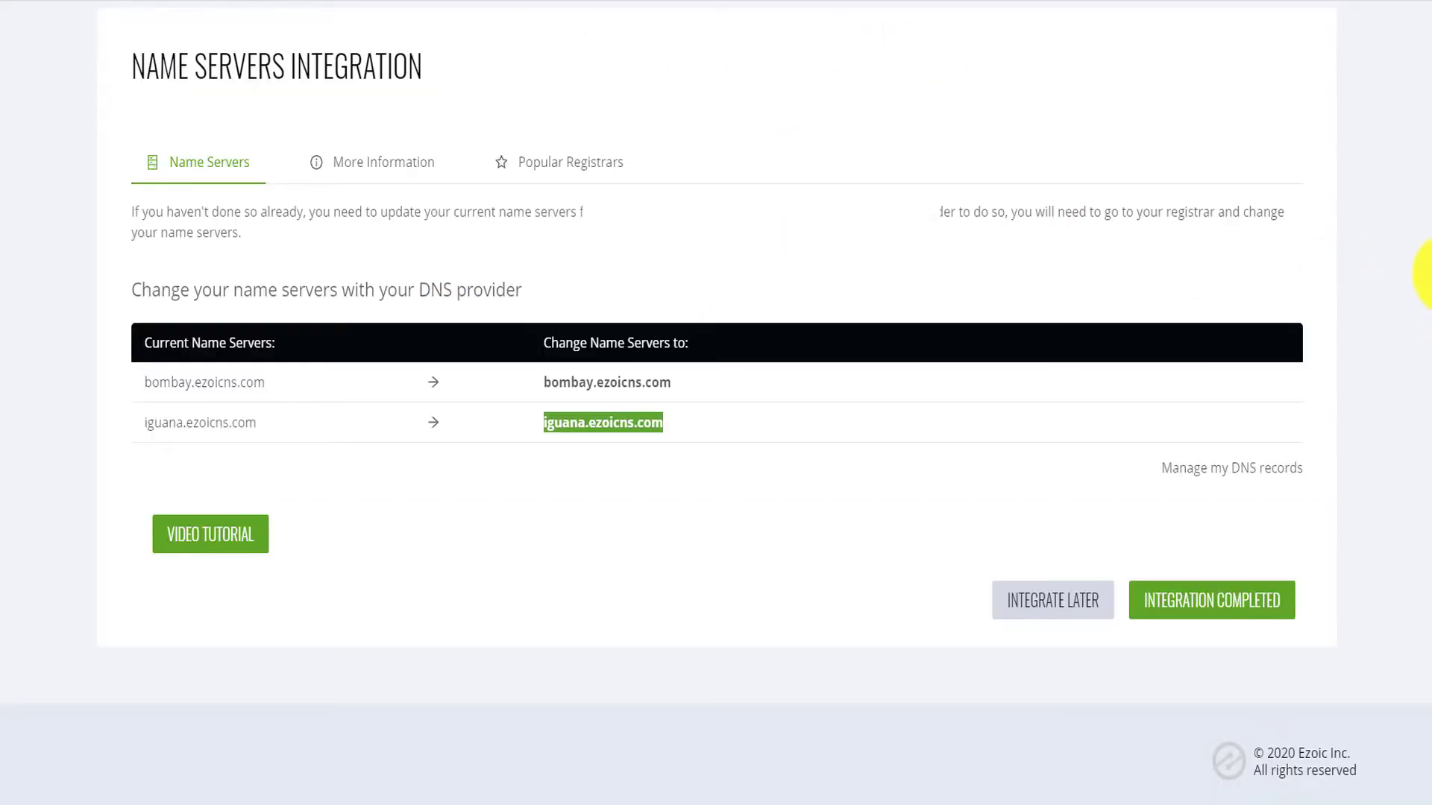
Open the site's Speed settings and scroll to the Caching app, highlighting its speed-benefit description
{"action": "scroll", "coordinate": [1314, 244], "scroll_direction": "up", "scroll_amount": 3}
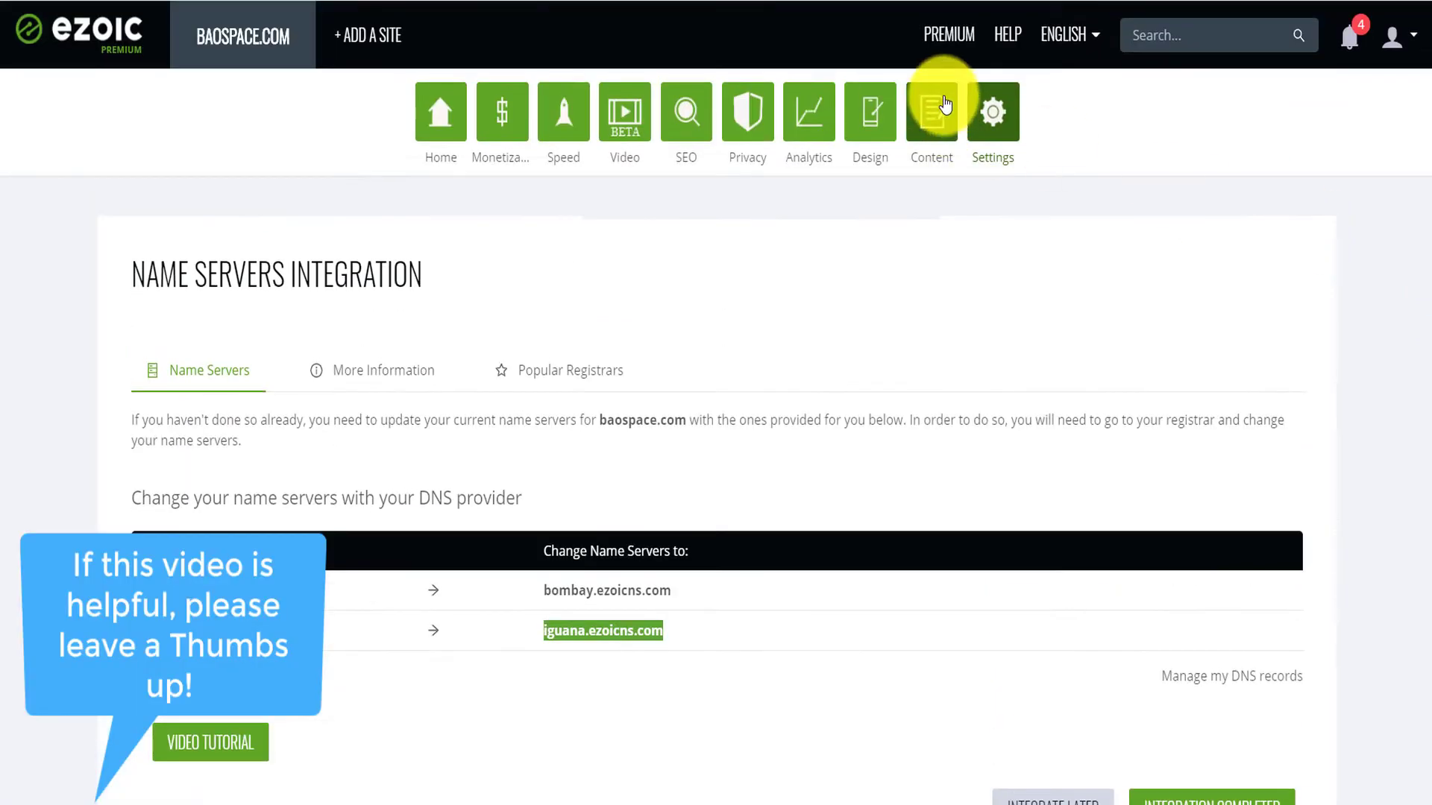
{"action": "left_click", "coordinate": [1006, 132]}
{"action": "left_click", "coordinate": [556, 113]}
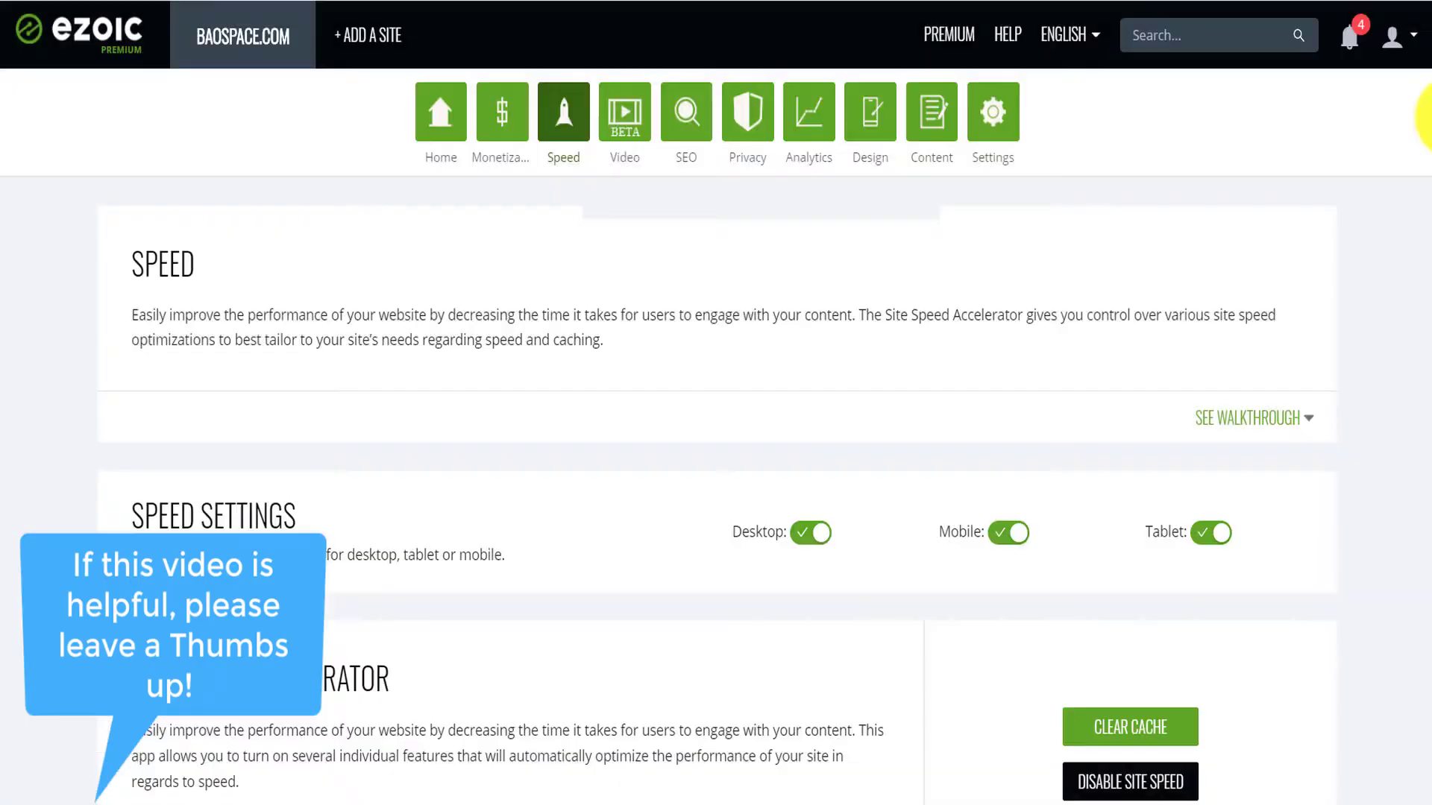
{"action": "scroll", "coordinate": [1421, 186], "scroll_direction": "down", "scroll_amount": 3}
{"action": "scroll", "coordinate": [1421, 222], "scroll_direction": "down", "scroll_amount": 10}
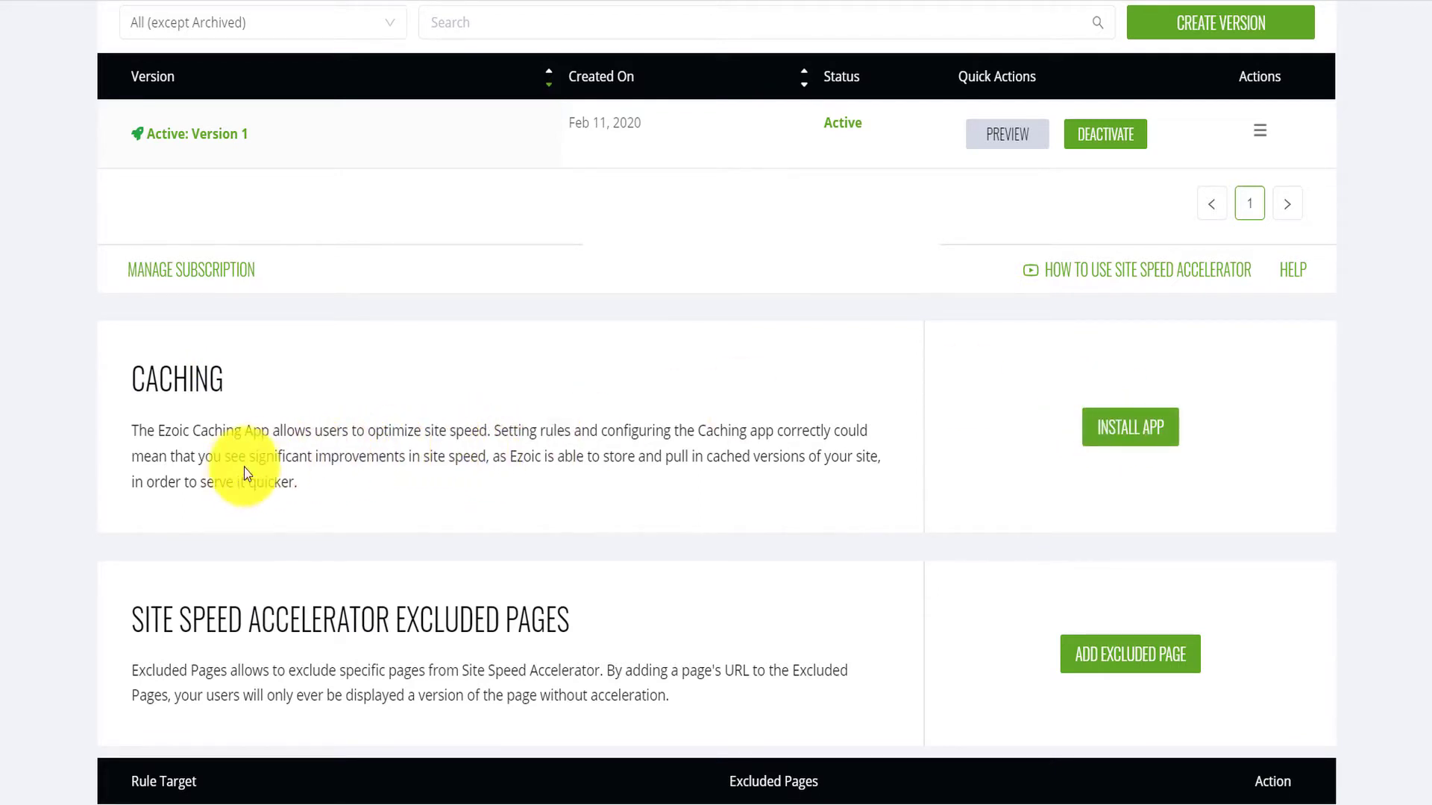
{"action": "left_click_drag", "start_coordinate": [252, 458], "coordinate": [234, 488]}
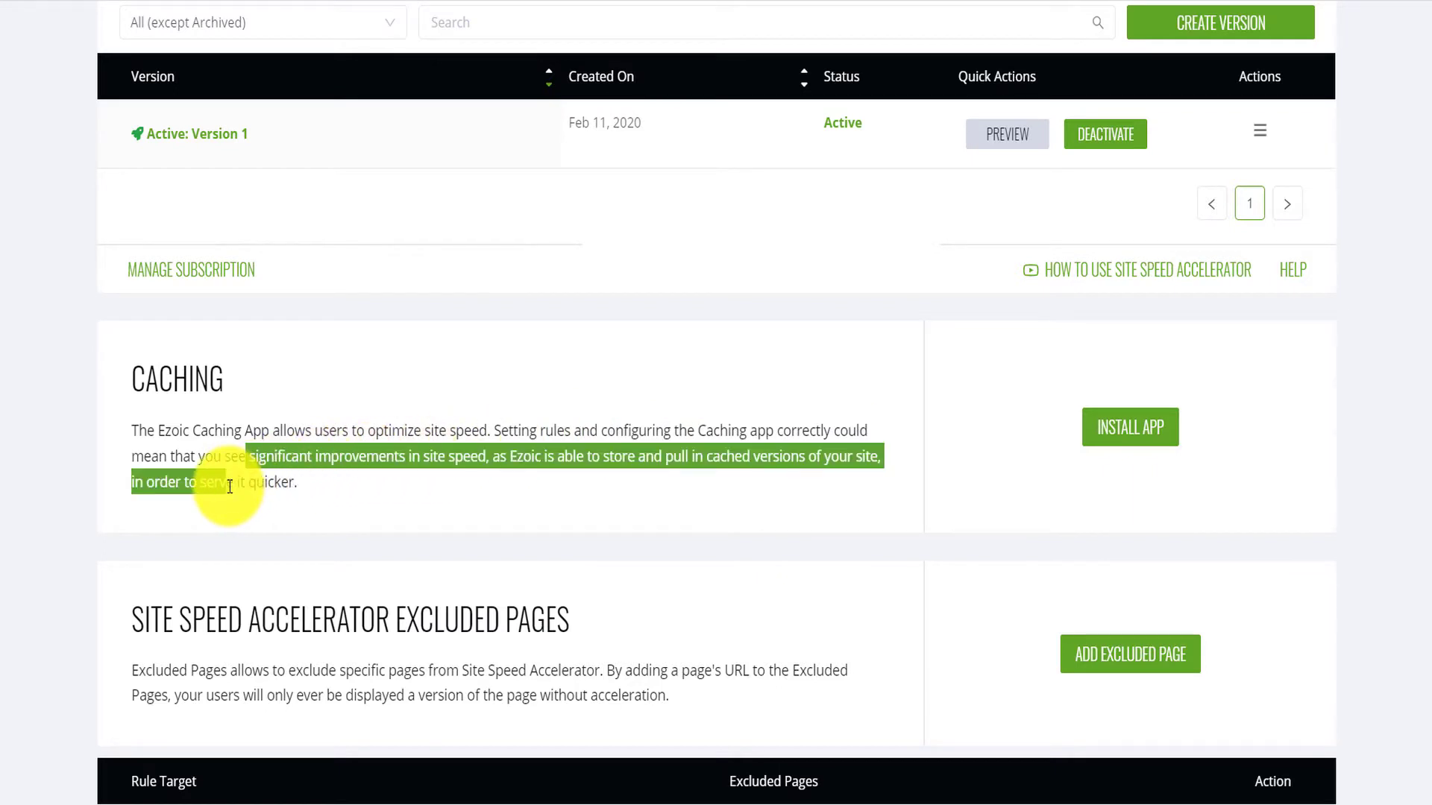
{"action": "left_click", "coordinate": [432, 484]}
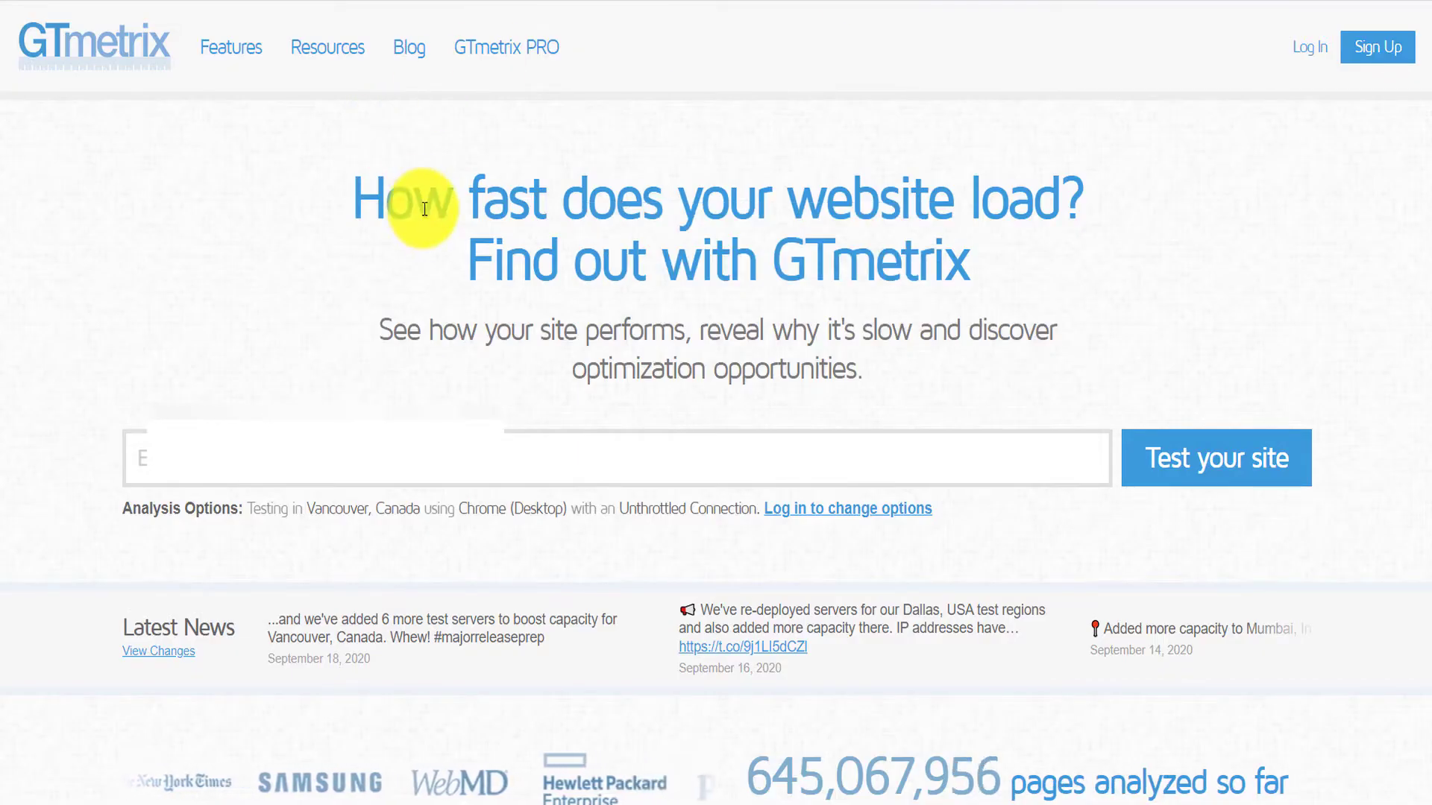
Test the site in GTmetrix and review the scores: PageSpeed A (94%), YSlow C (75%), 5.9s load
{"action": "left_click", "coordinate": [439, 452]}
{"action": "type", "text": "h"}
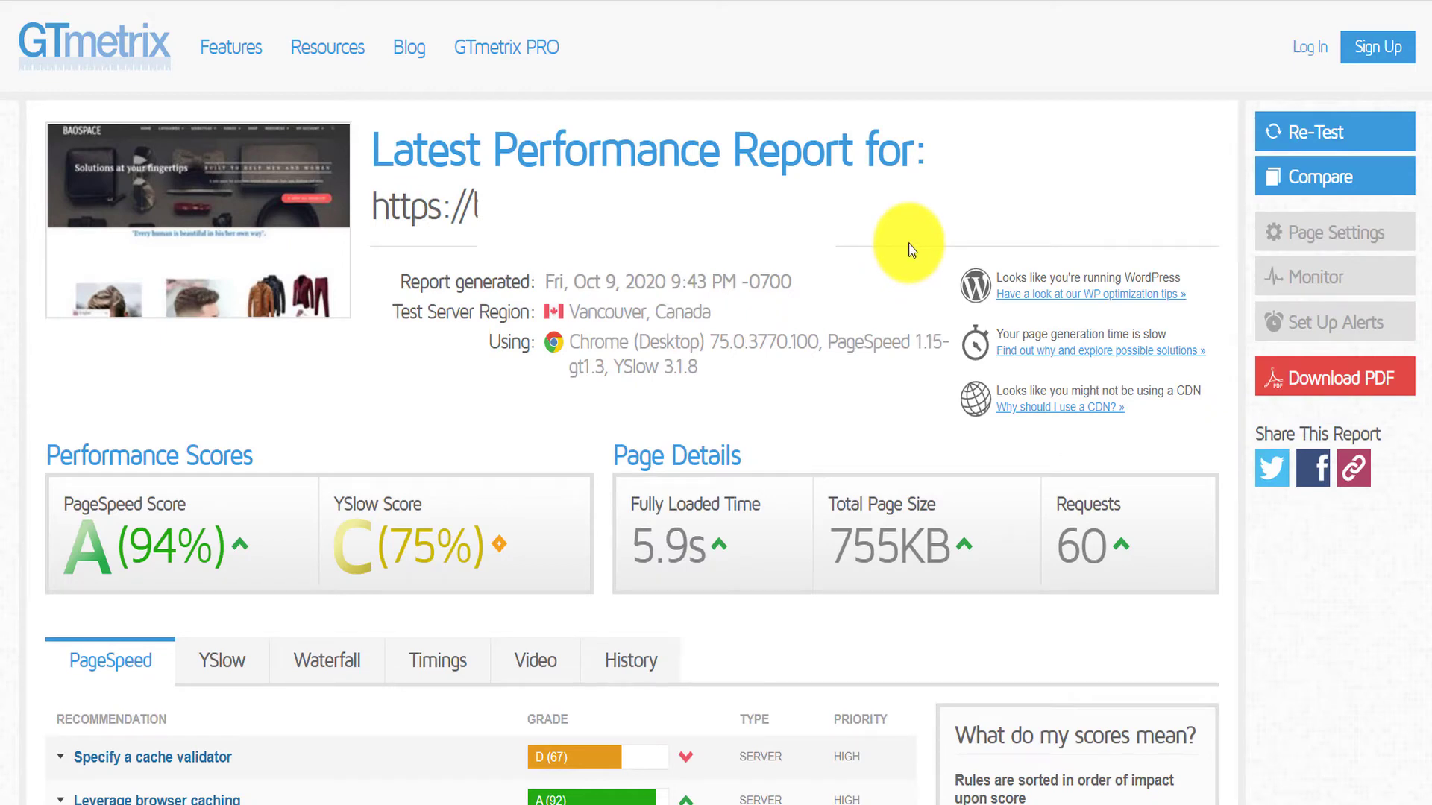
{"action": "scroll", "coordinate": [1426, 246], "scroll_direction": "down", "scroll_amount": 2}
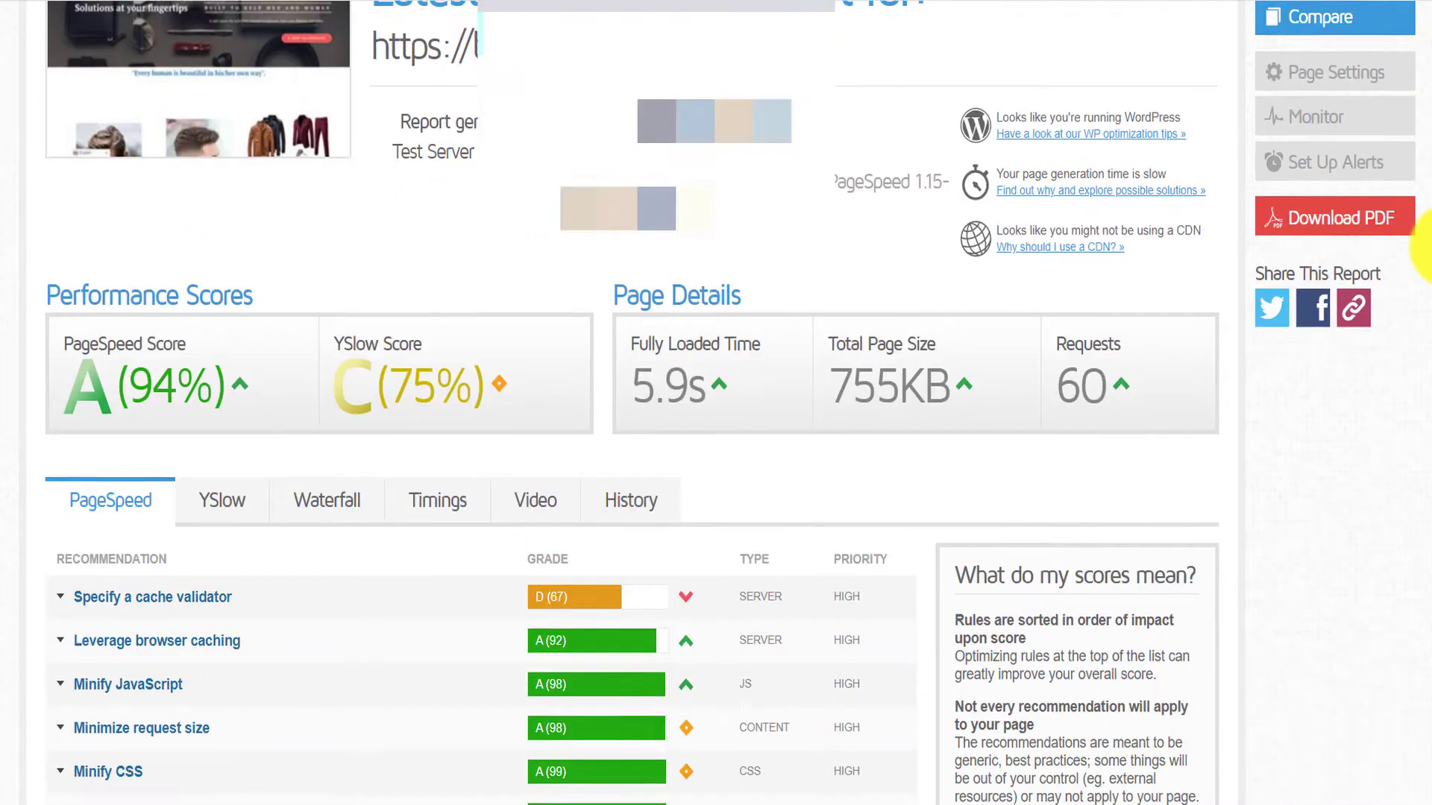
{"action": "scroll", "coordinate": [1426, 246], "scroll_direction": "down", "scroll_amount": 2}
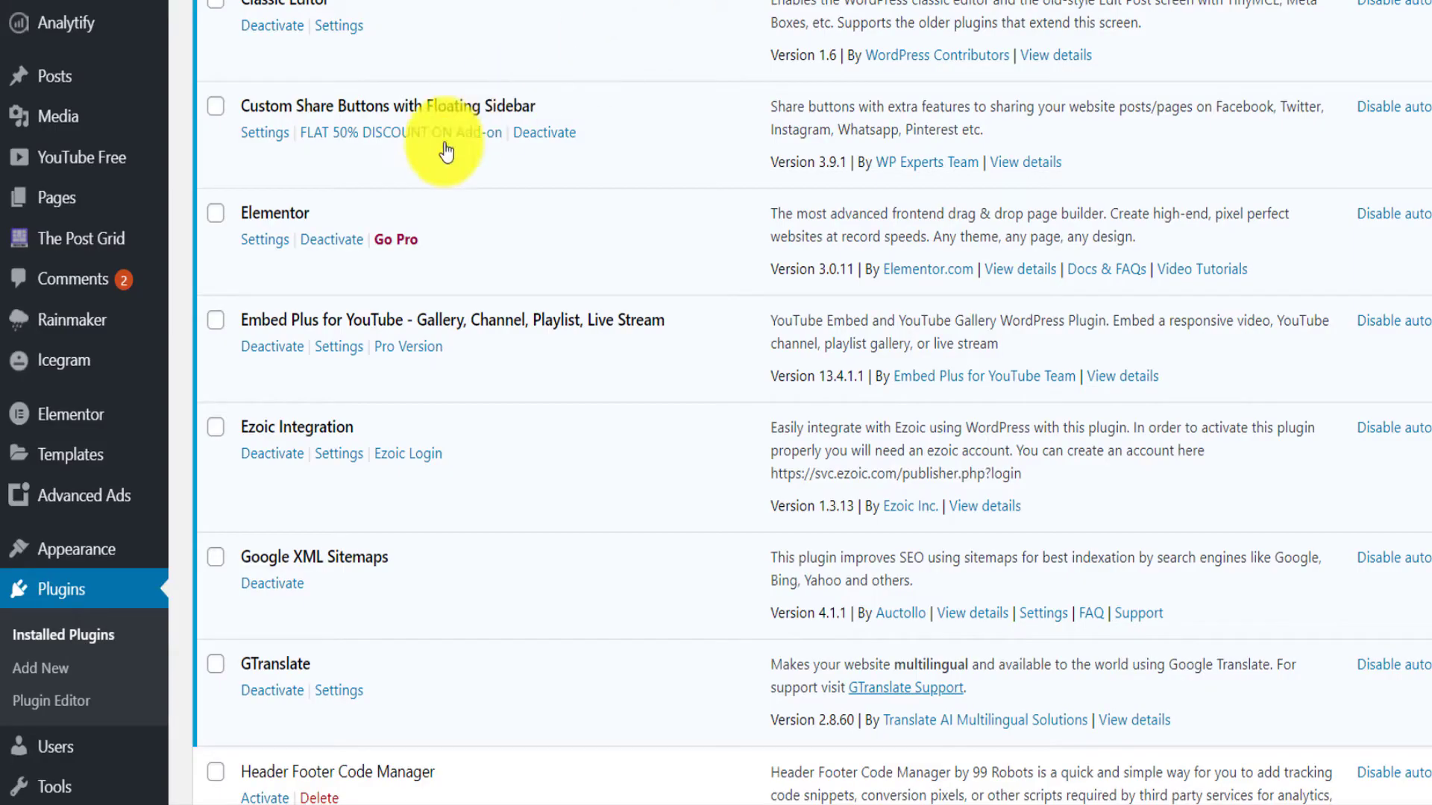
Right-click the Deactivate link of Ezoic Integration 1.3.13, leaving the plugin active
{"action": "right_click", "coordinate": [269, 468]}
{"action": "left_click", "coordinate": [335, 471]}
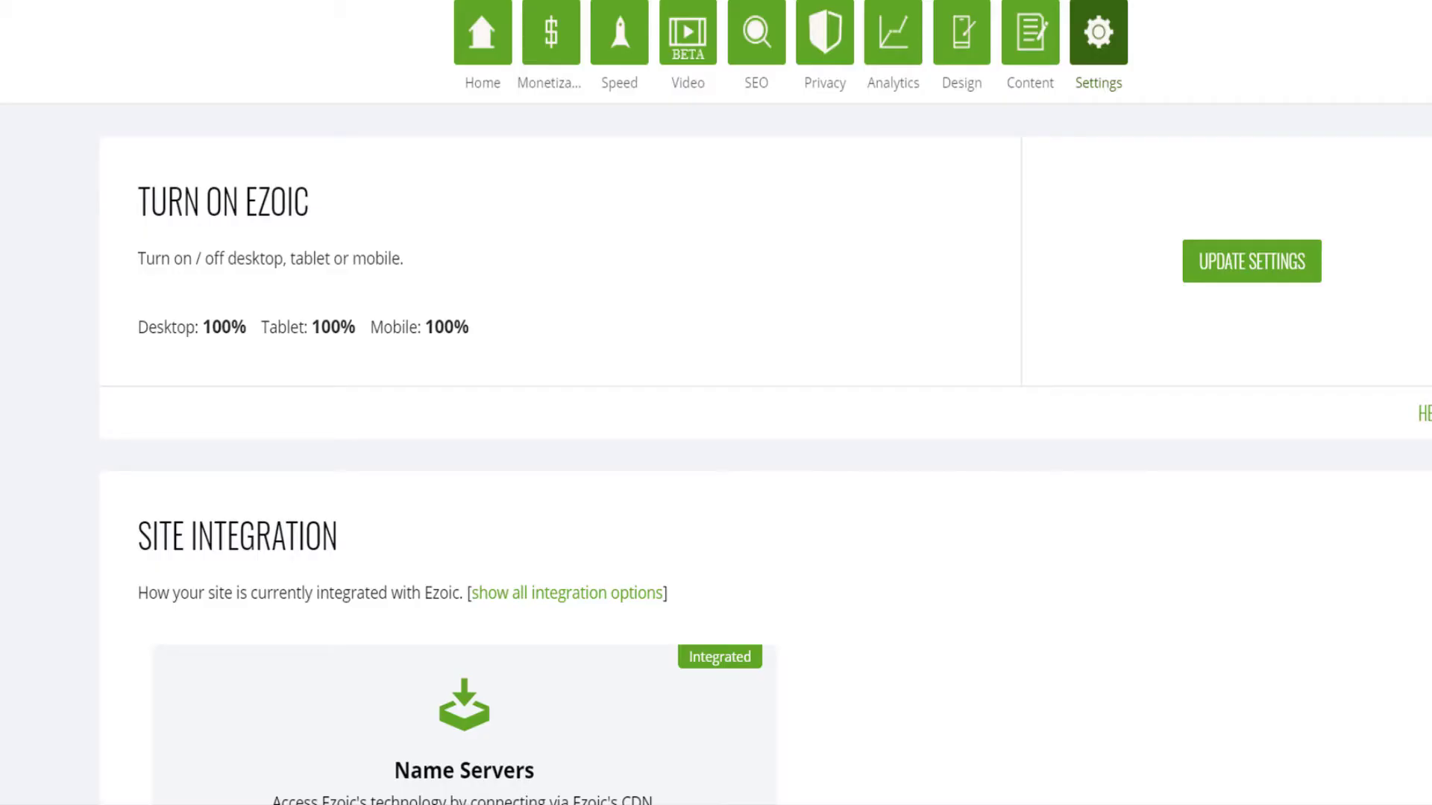
{"action": "scroll", "coordinate": [765, 403], "scroll_direction": "down", "scroll_amount": 15}
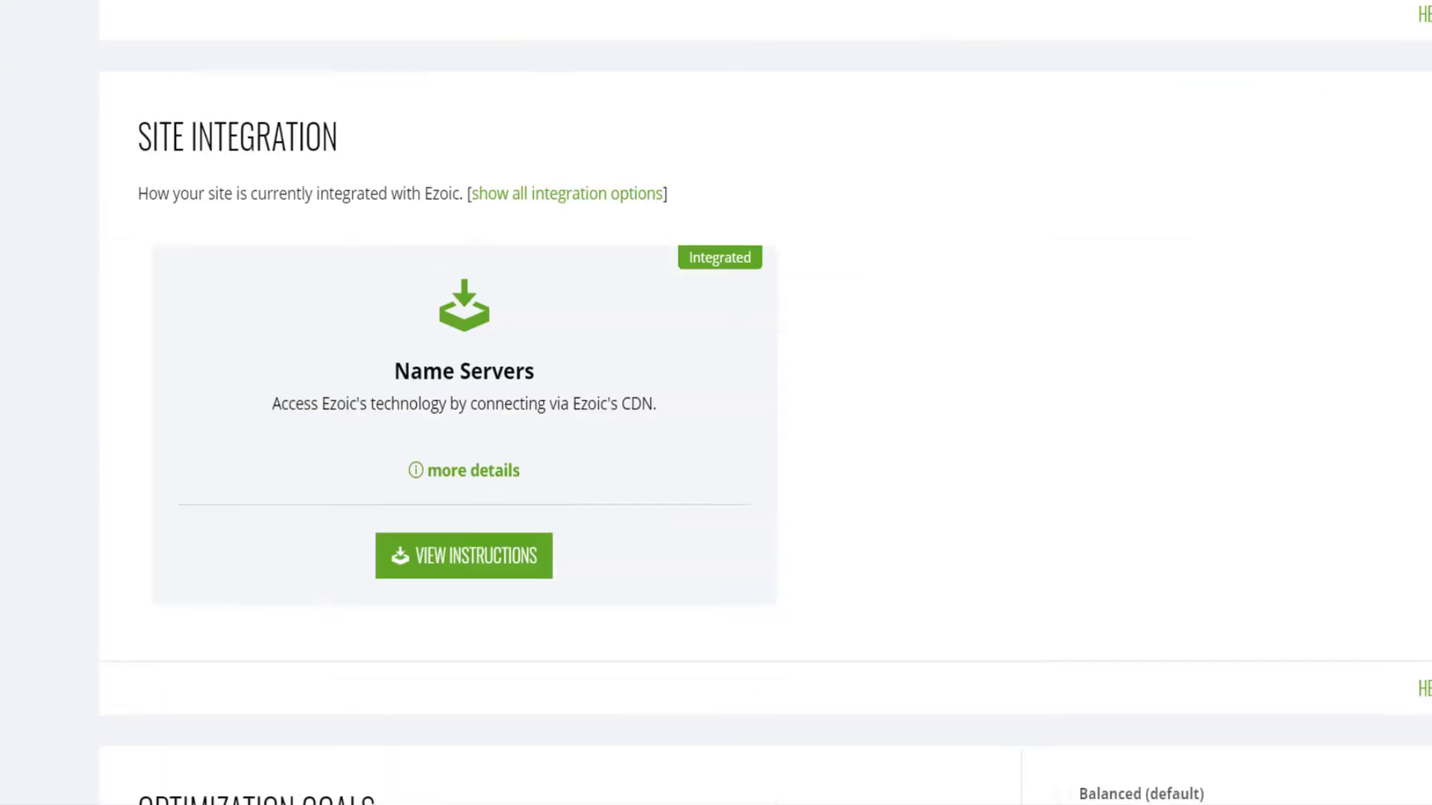
{"action": "scroll", "coordinate": [716, 402], "scroll_direction": "up", "scroll_amount": 15}
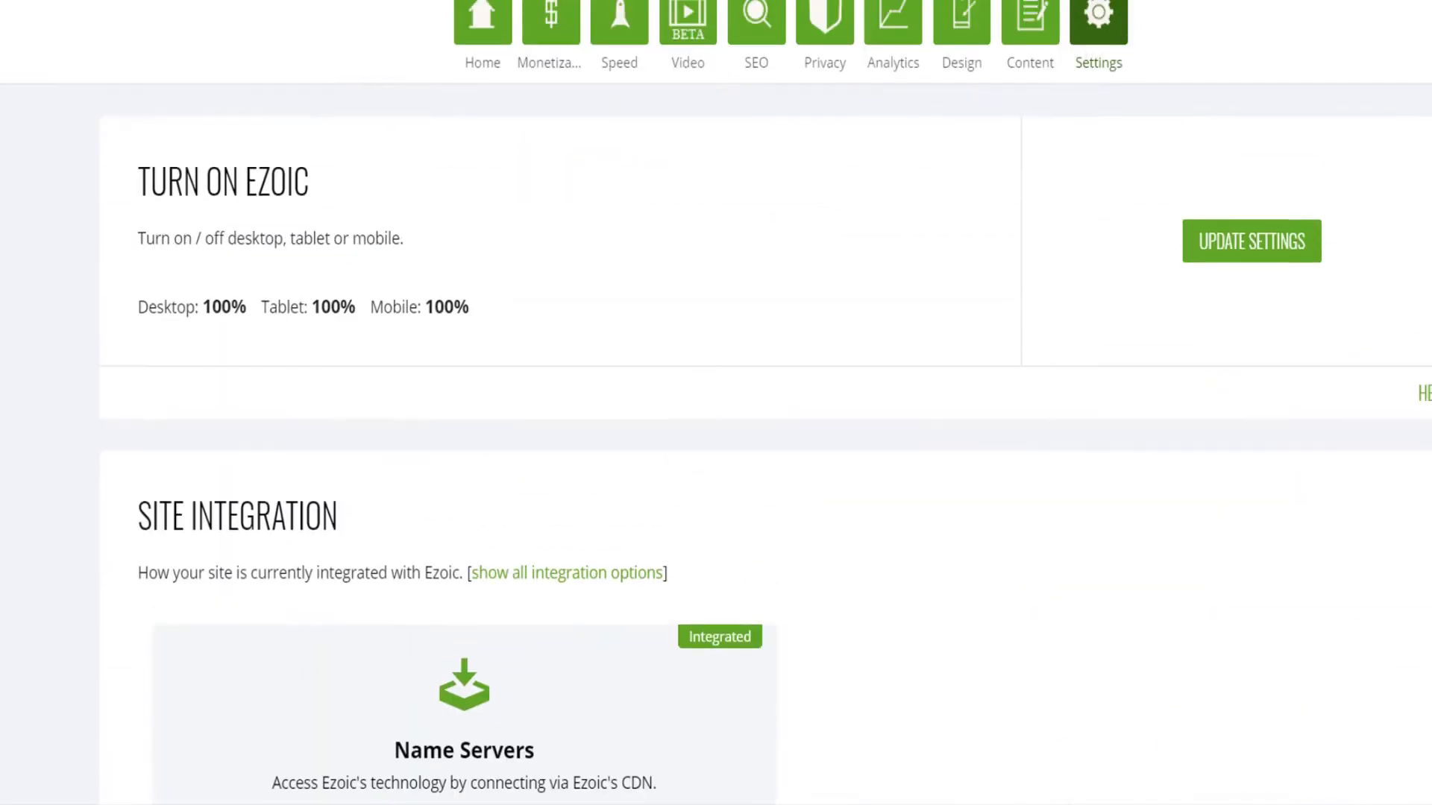
{"action": "scroll", "coordinate": [716, 403], "scroll_direction": "down", "scroll_amount": 5}
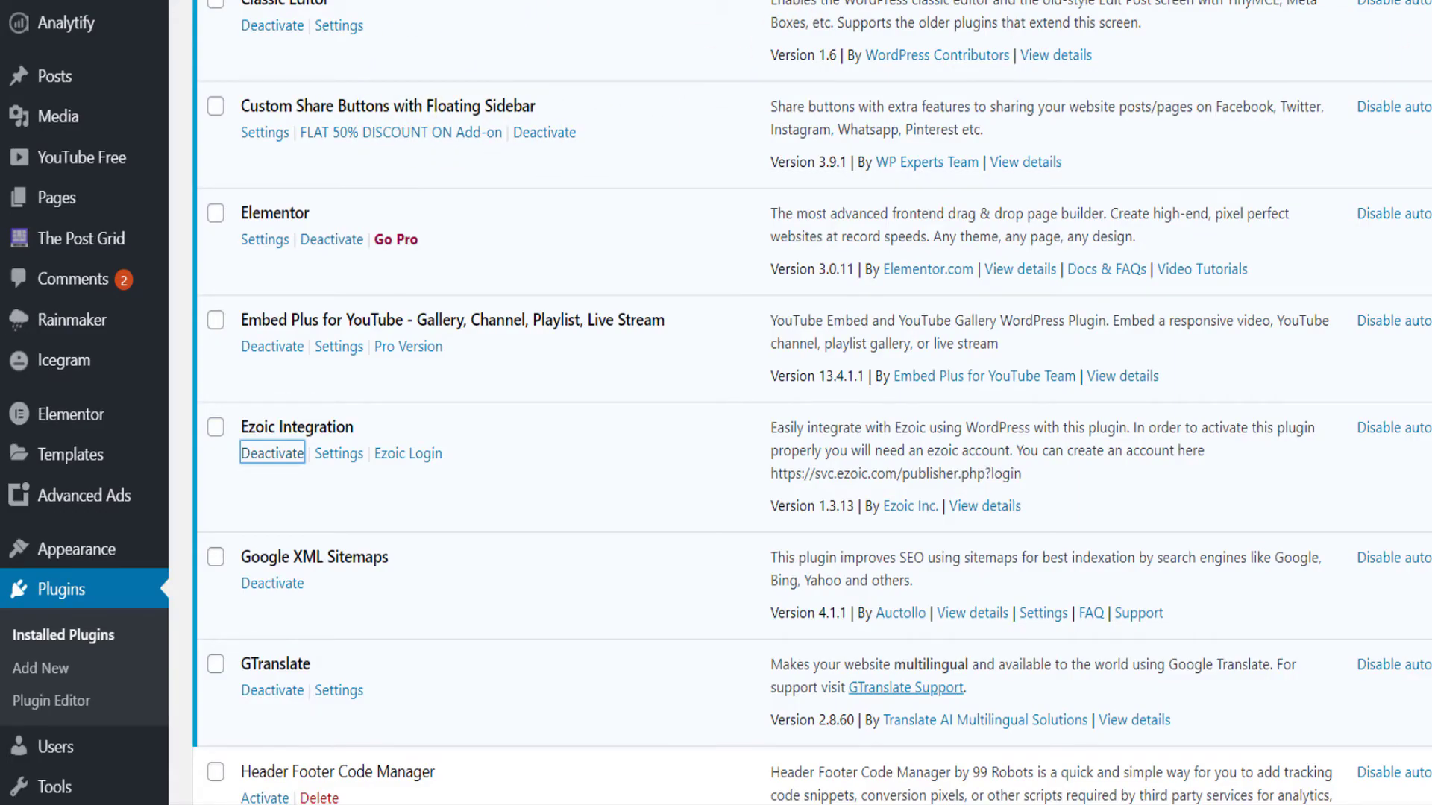
{"action": "scroll", "coordinate": [812, 403], "scroll_direction": "down", "scroll_amount": 20}
{"action": "scroll", "coordinate": [812, 403], "scroll_direction": "down", "scroll_amount": 20}
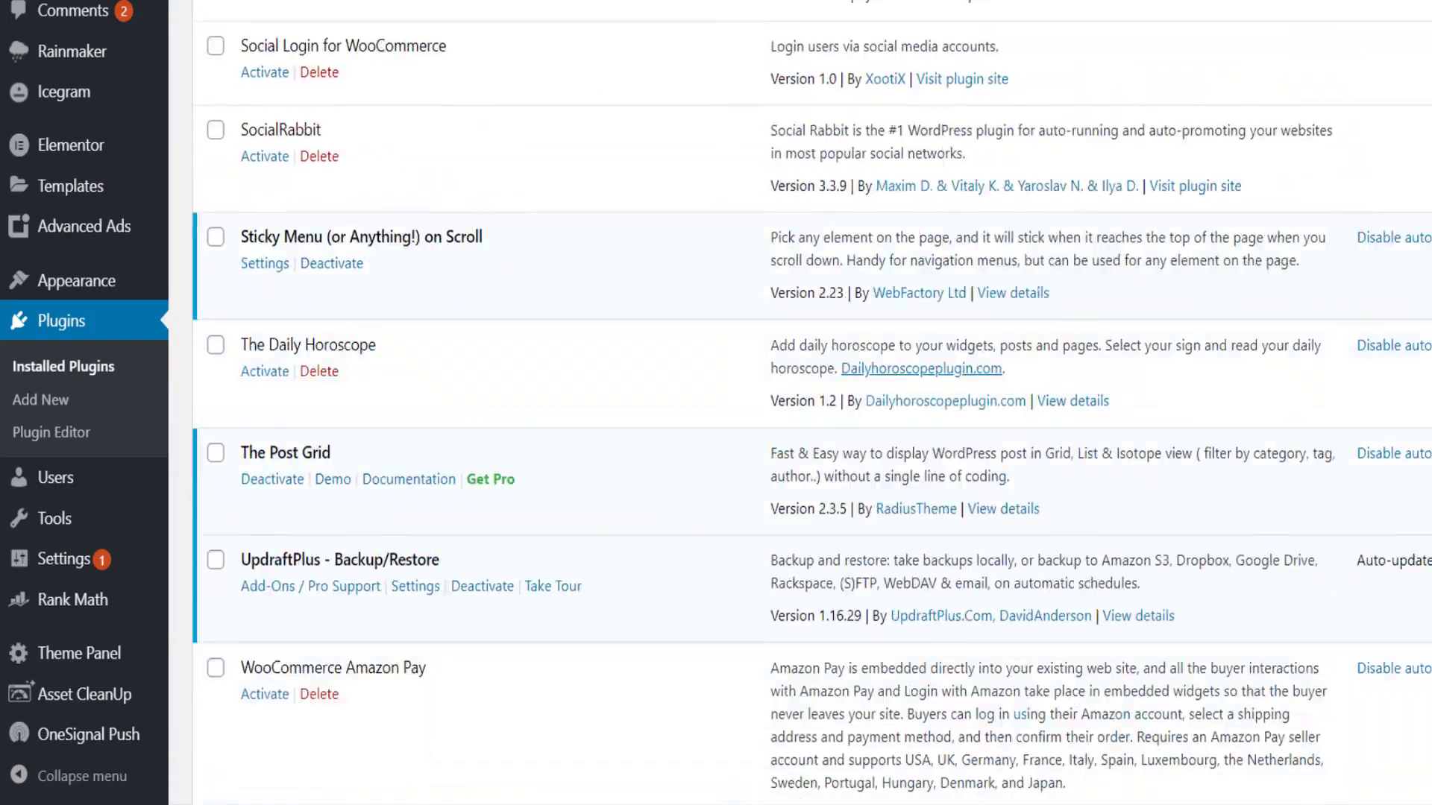
{"action": "scroll", "coordinate": [813, 403], "scroll_direction": "down", "scroll_amount": 4}
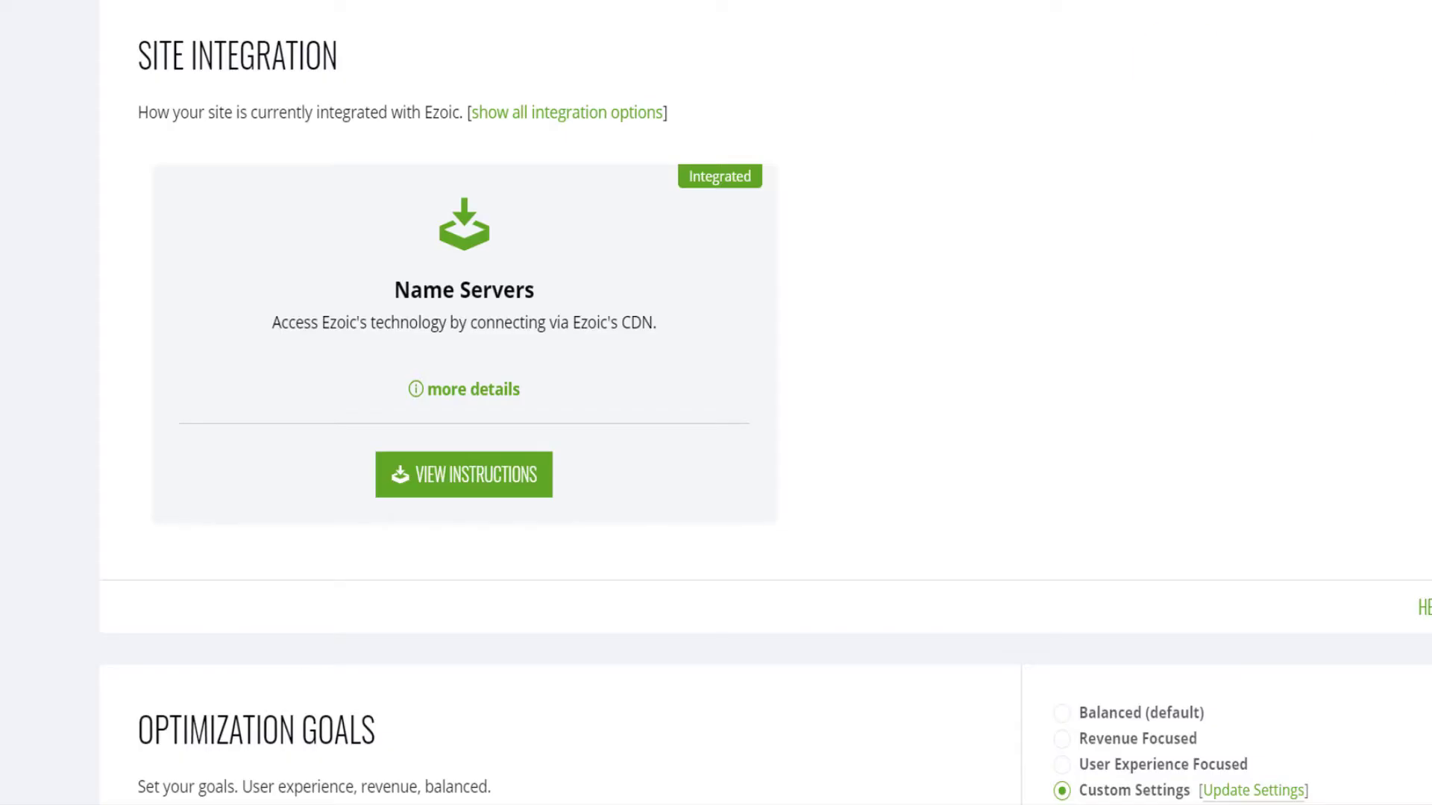
Install the Caching app from the Speed page and open its settings page
{"action": "scroll", "coordinate": [716, 403], "scroll_direction": "up", "scroll_amount": 6}
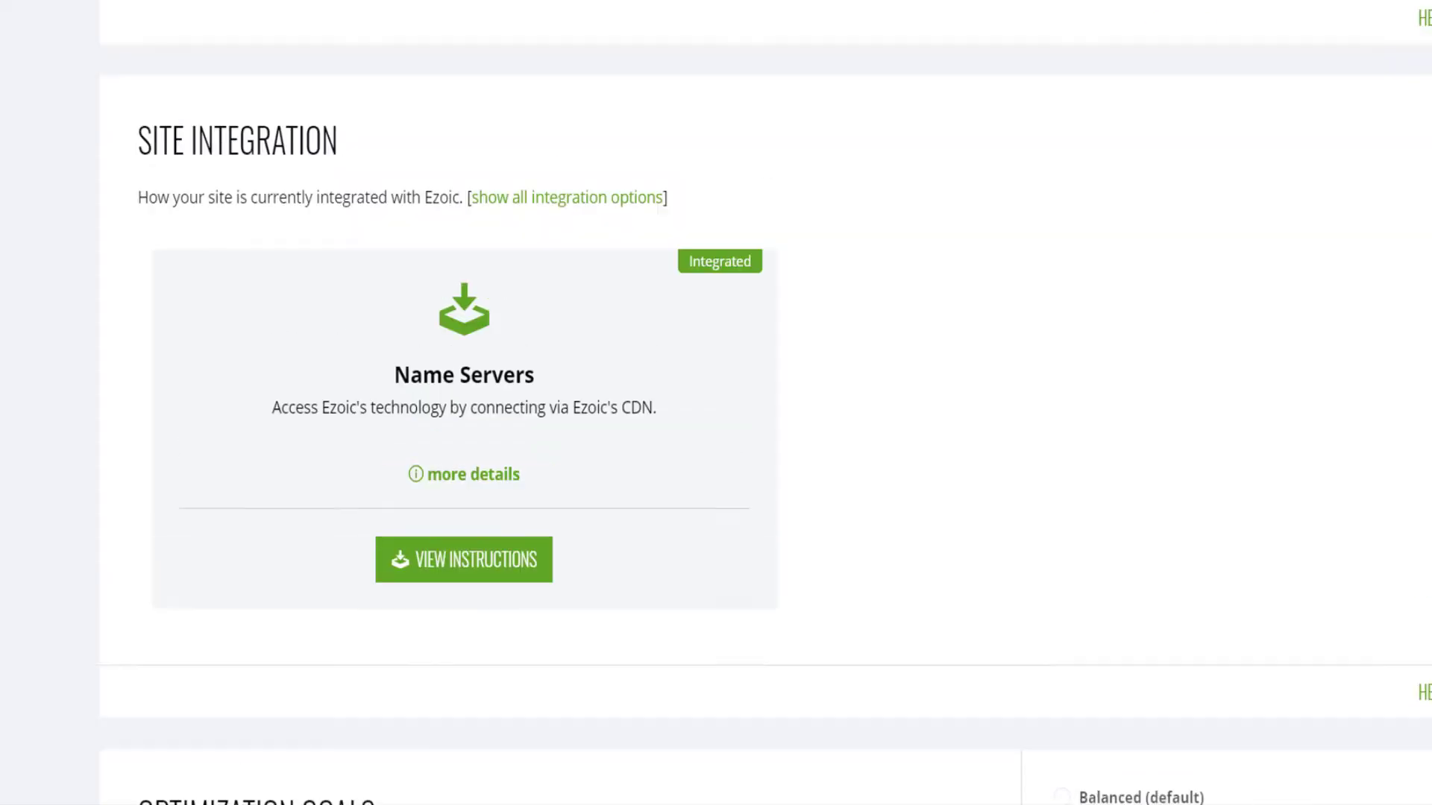
{"action": "left_click", "coordinate": [611, 41]}
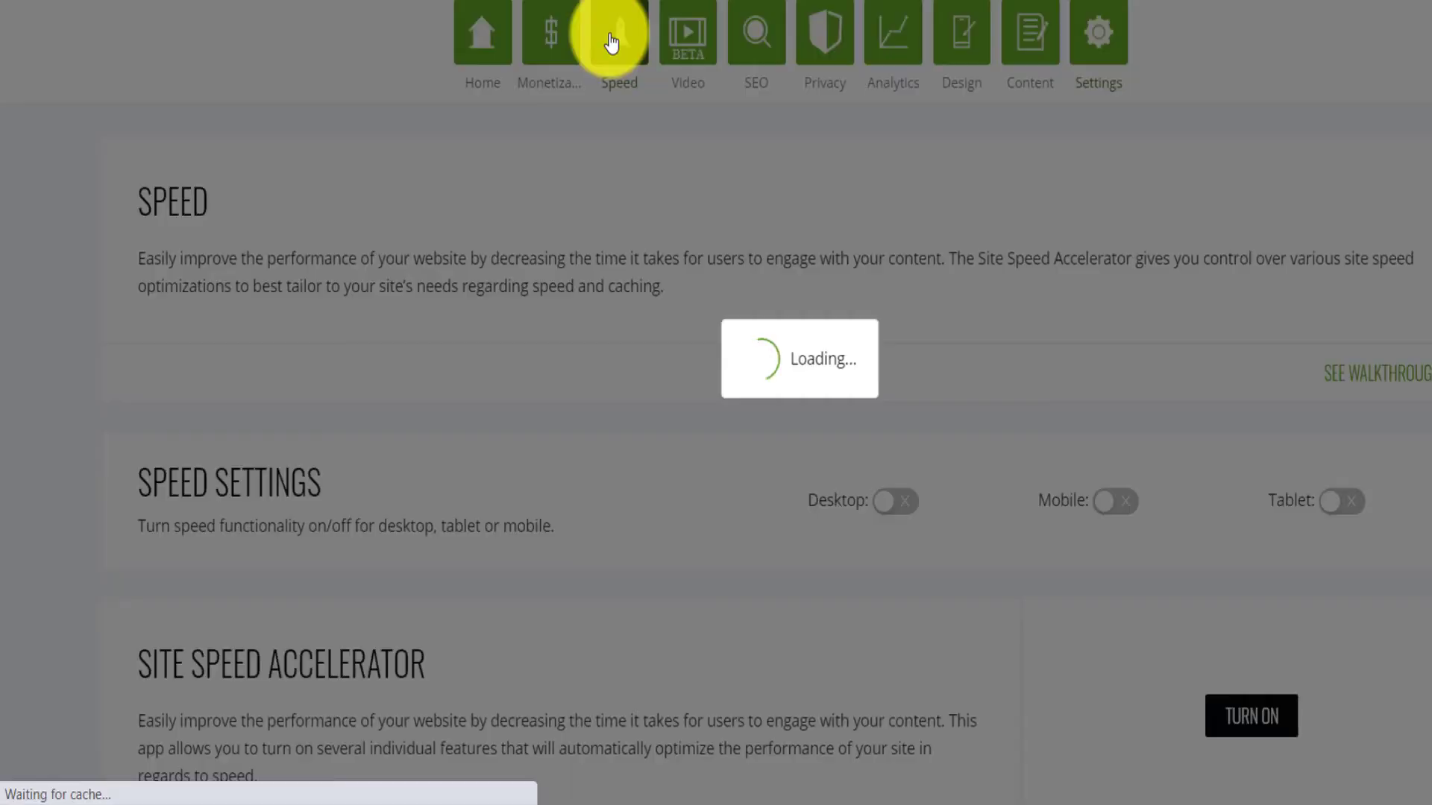
{"action": "scroll", "coordinate": [716, 403], "scroll_direction": "down", "scroll_amount": 12}
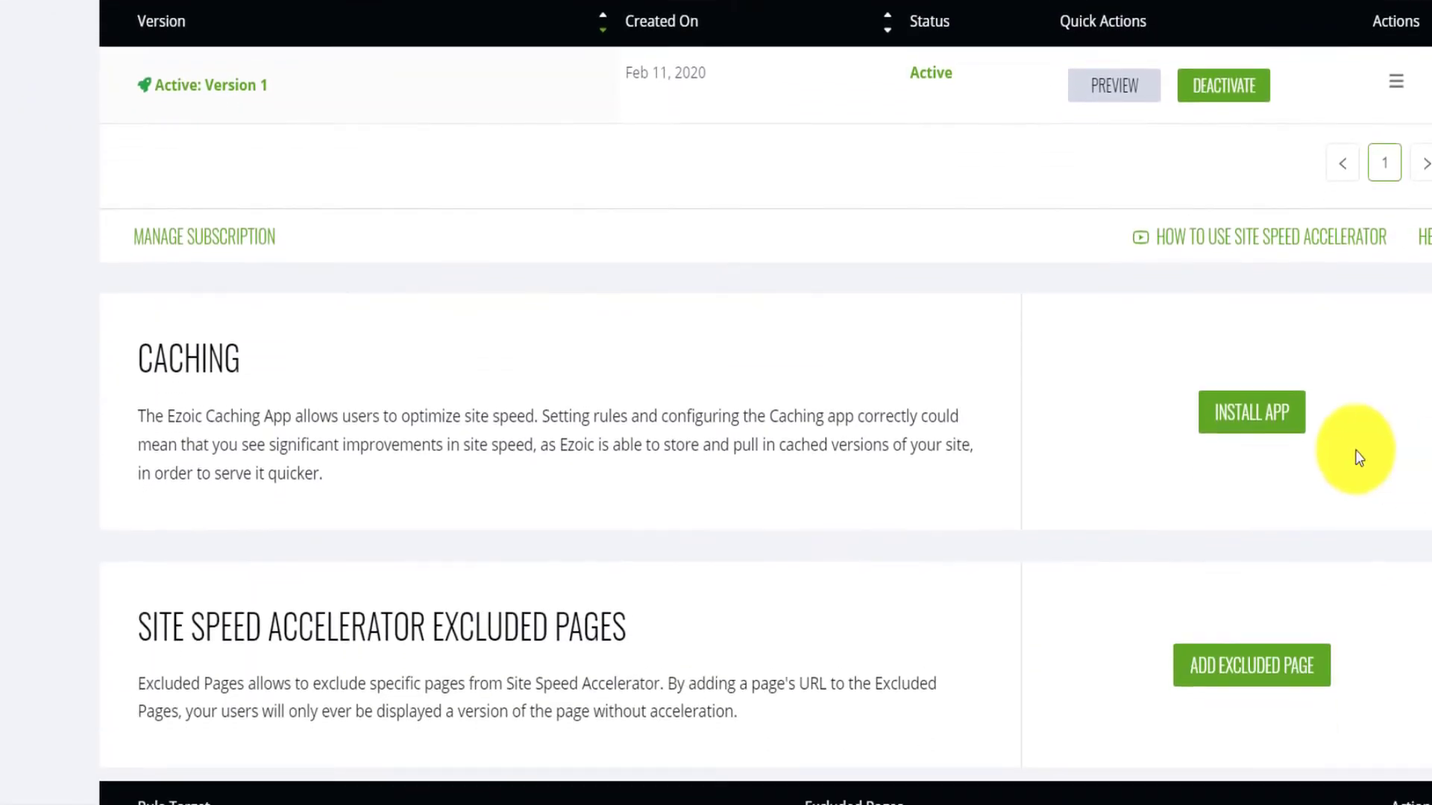
{"action": "left_click", "coordinate": [1257, 420]}
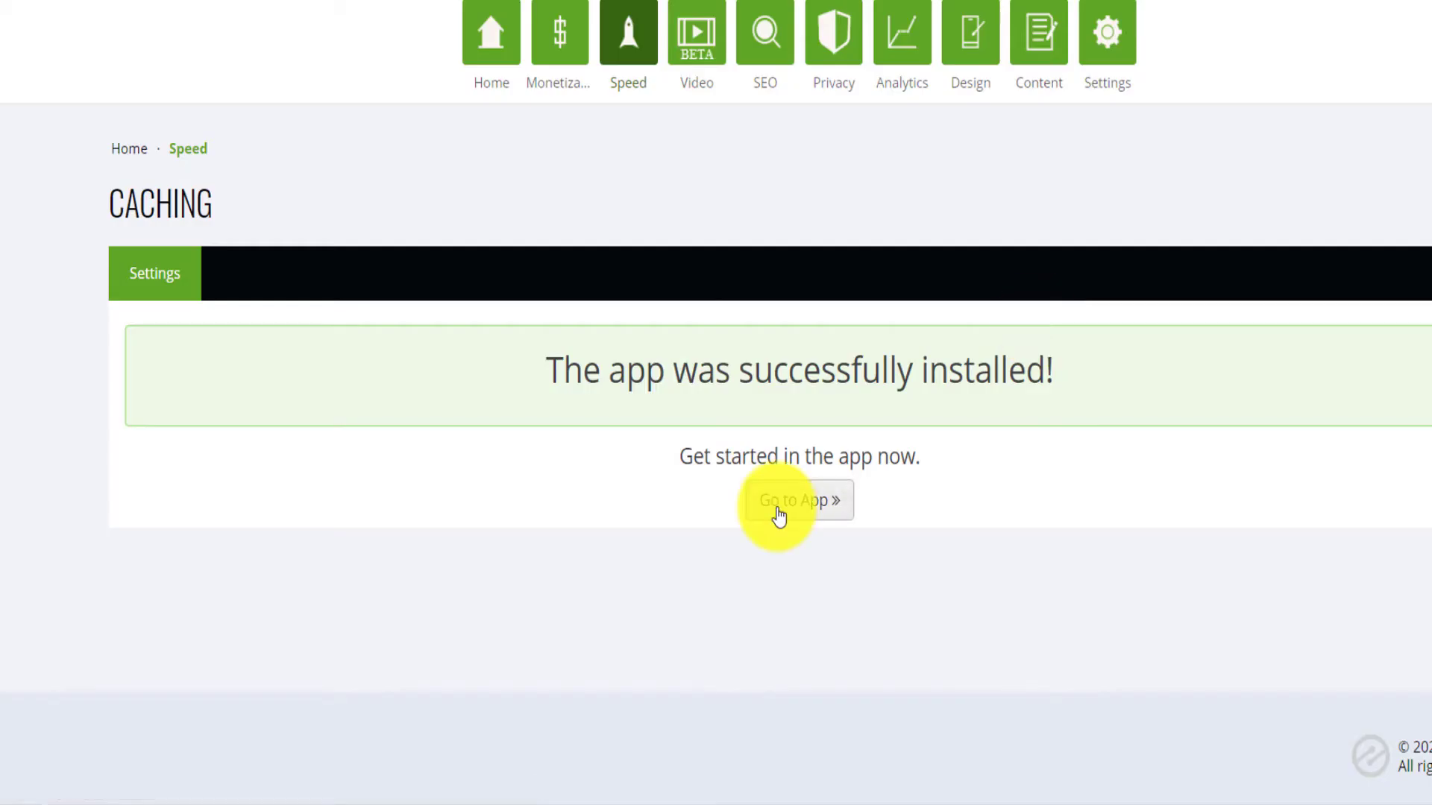
{"action": "left_click", "coordinate": [776, 512]}
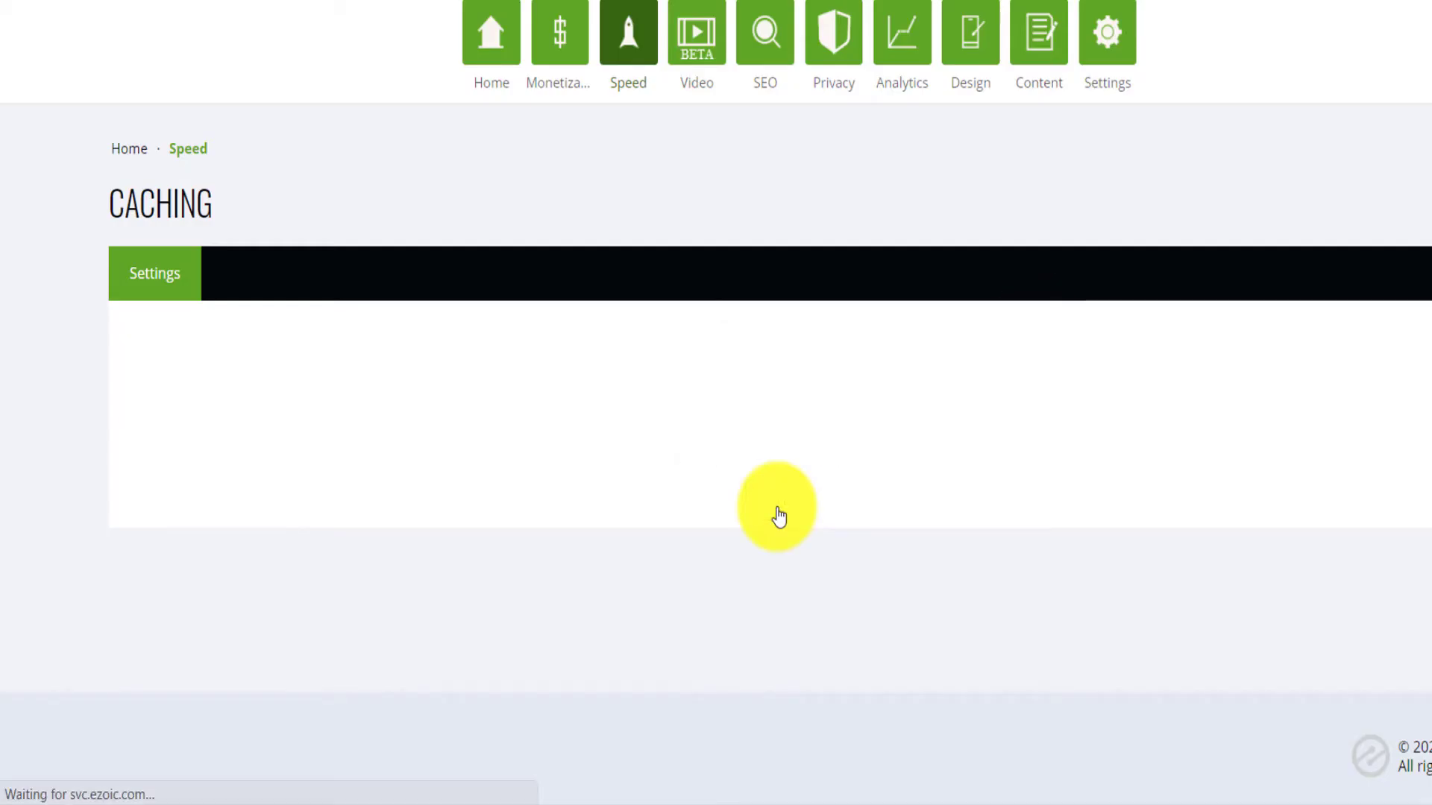
{"action": "scroll", "coordinate": [778, 514], "scroll_direction": "down", "scroll_amount": 1}
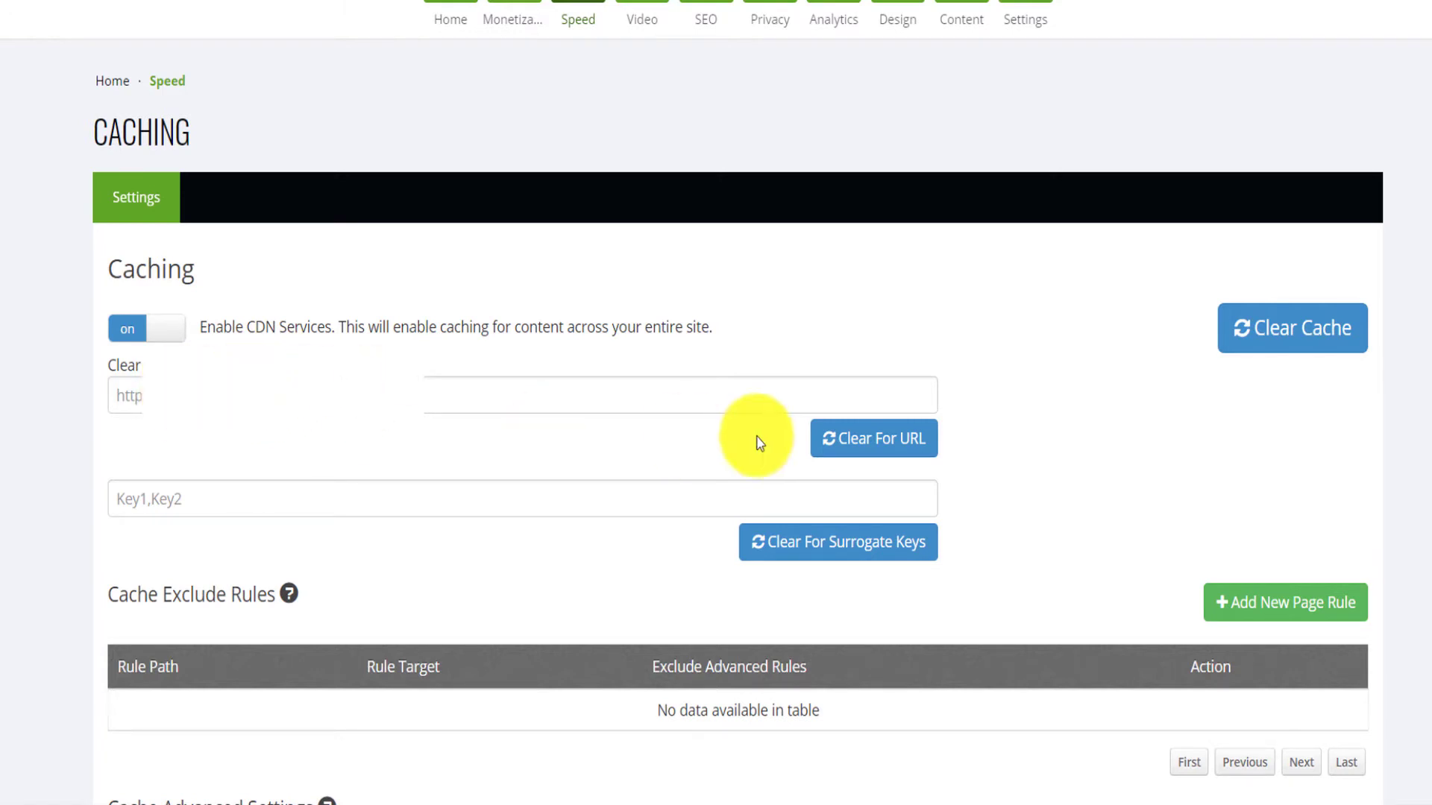
{"action": "left_click", "coordinate": [861, 442]}
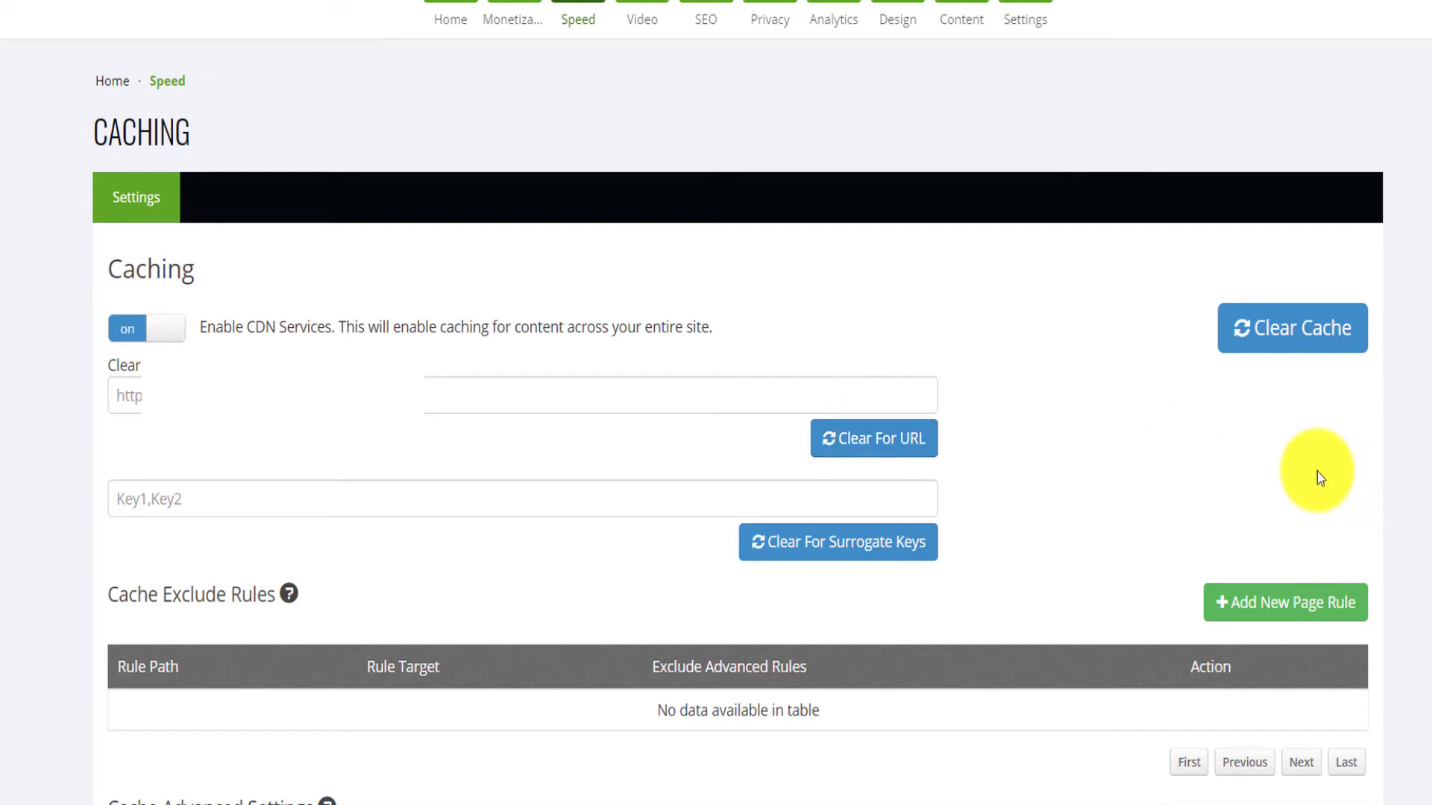
{"action": "scroll", "coordinate": [1317, 472], "scroll_direction": "down", "scroll_amount": 3}
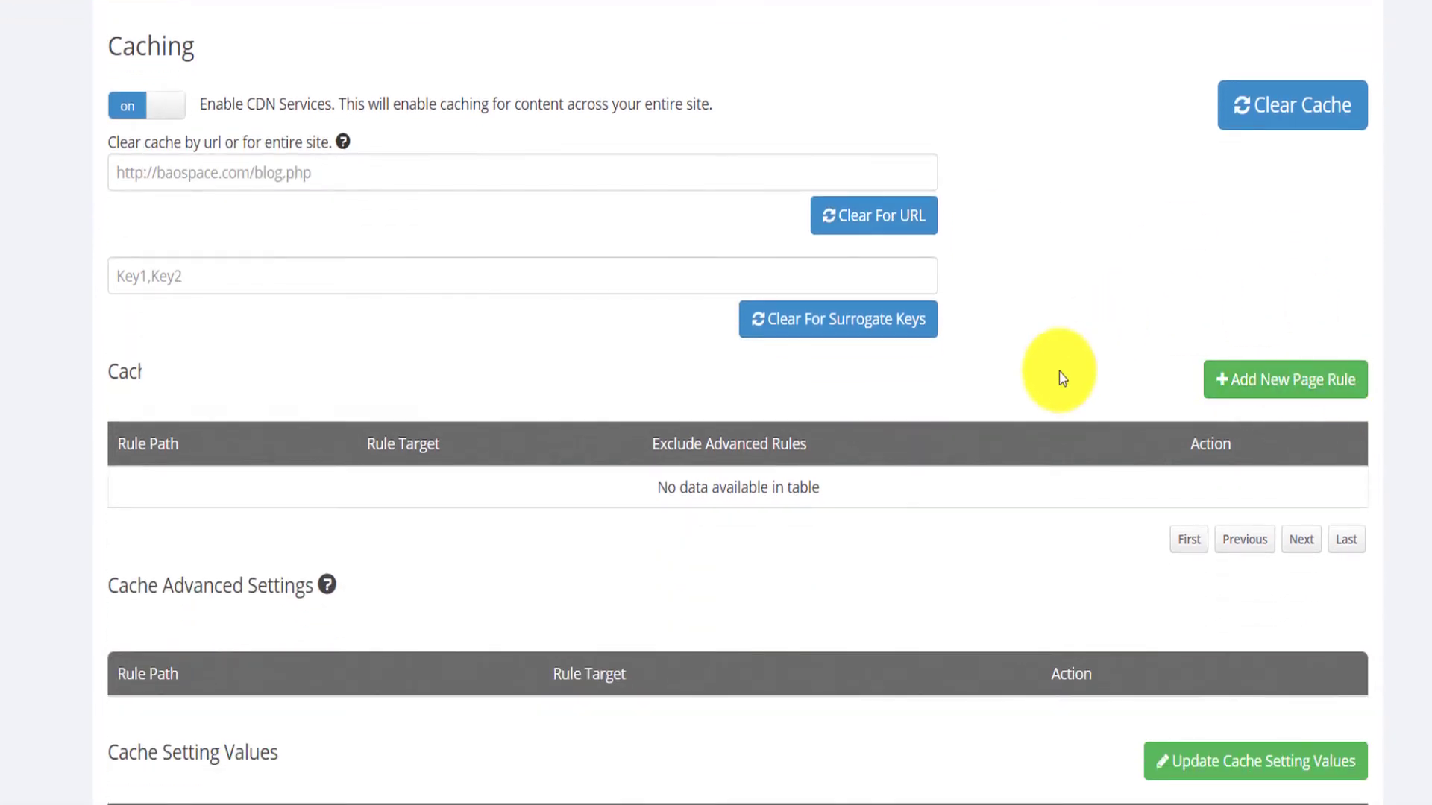
{"action": "scroll", "coordinate": [1096, 378], "scroll_direction": "down", "scroll_amount": 6}
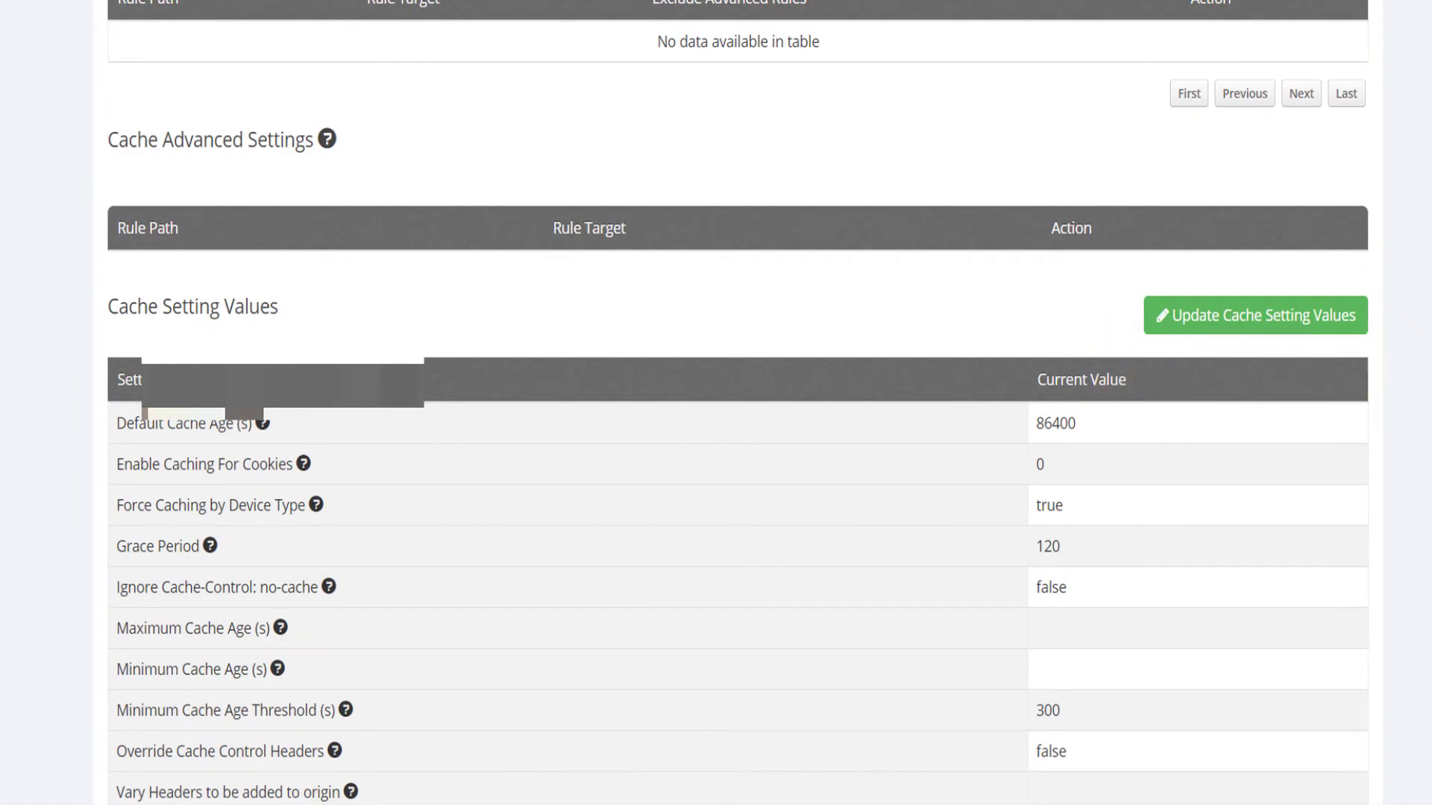
{"action": "scroll", "coordinate": [1138, 373], "scroll_direction": "down", "scroll_amount": 7}
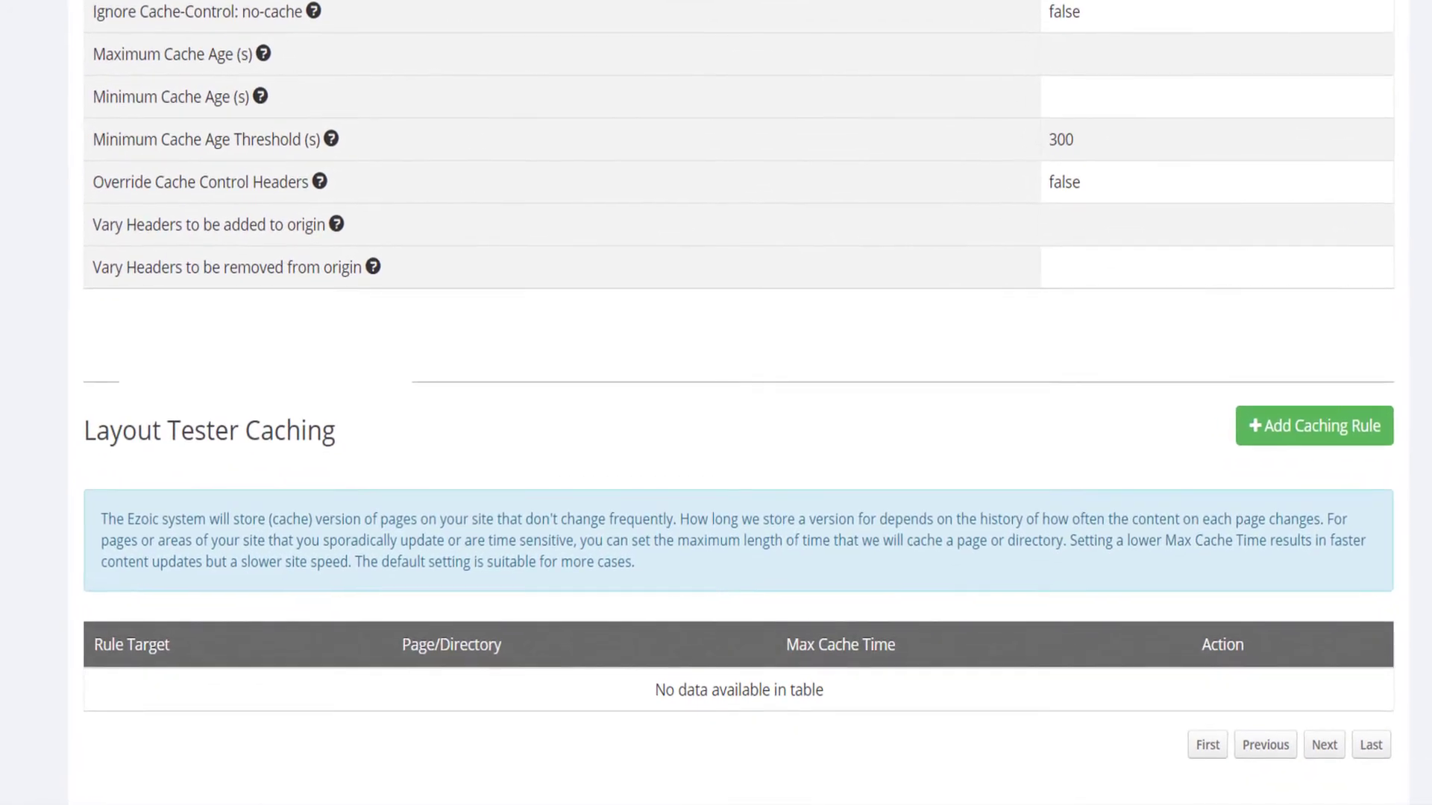
{"action": "scroll", "coordinate": [716, 403], "scroll_direction": "down", "scroll_amount": 2}
{"action": "scroll", "coordinate": [716, 403], "scroll_direction": "up", "scroll_amount": 18}
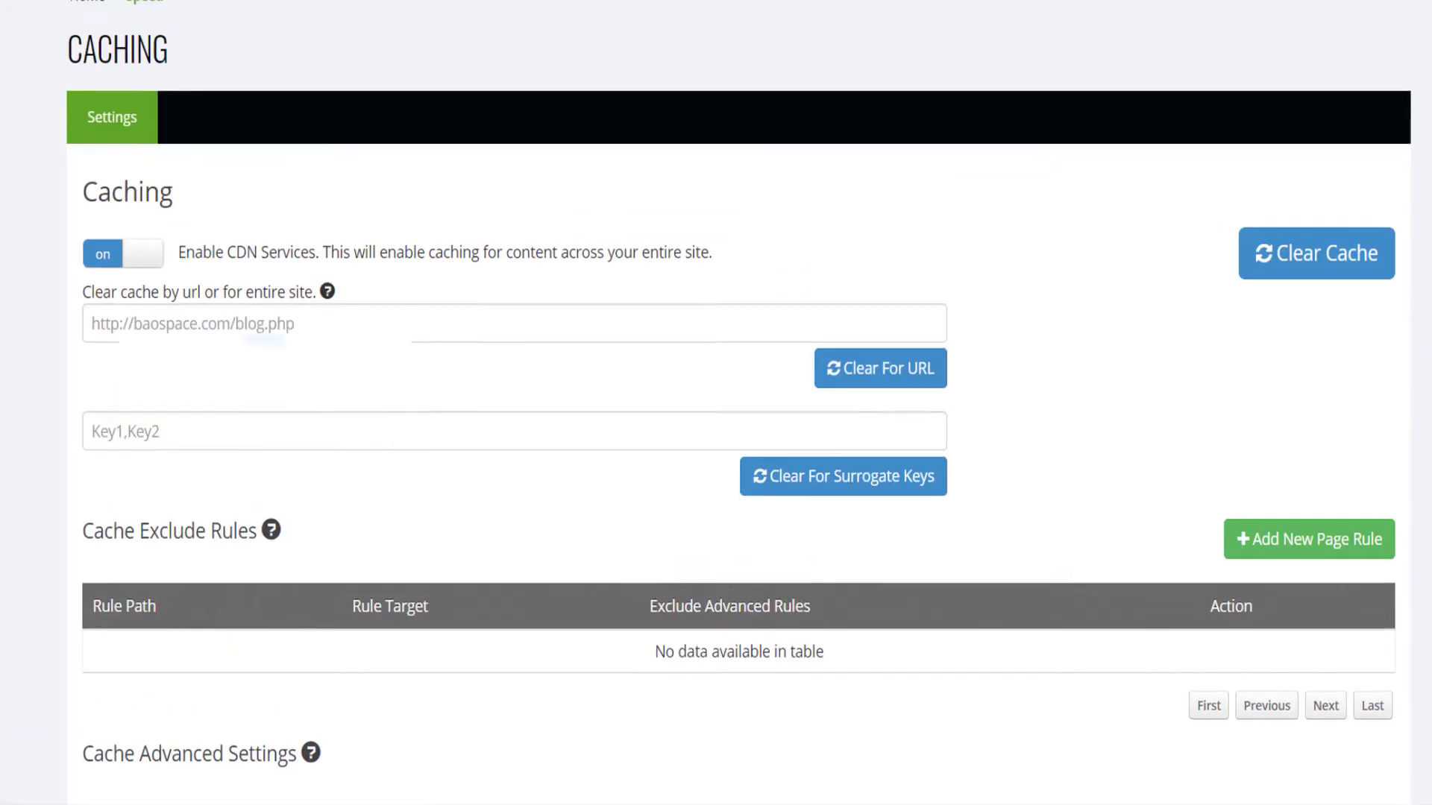
{"action": "scroll", "coordinate": [716, 403], "scroll_direction": "up", "scroll_amount": 3}
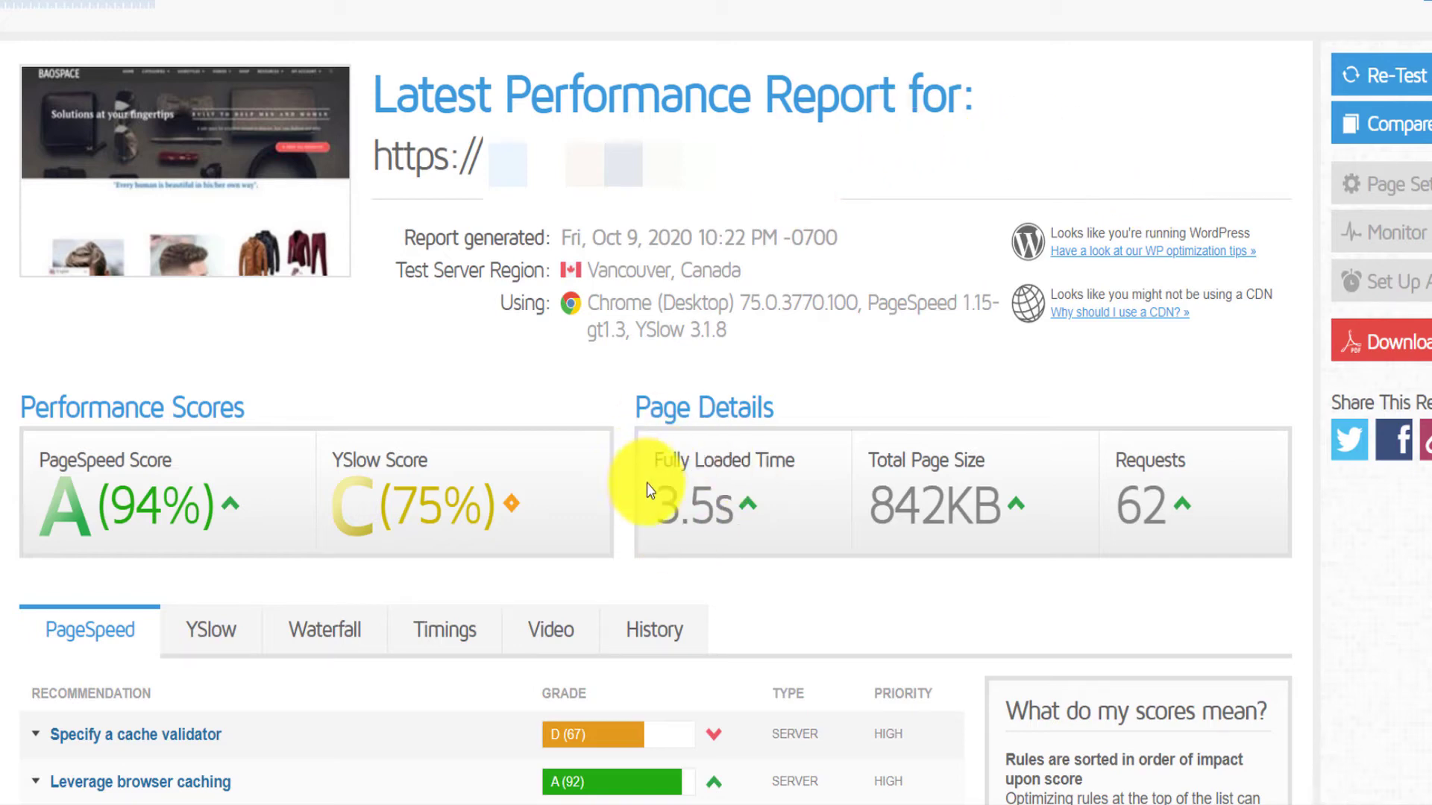
{"action": "left_click_drag", "start_coordinate": [654, 496], "coordinate": [711, 512]}
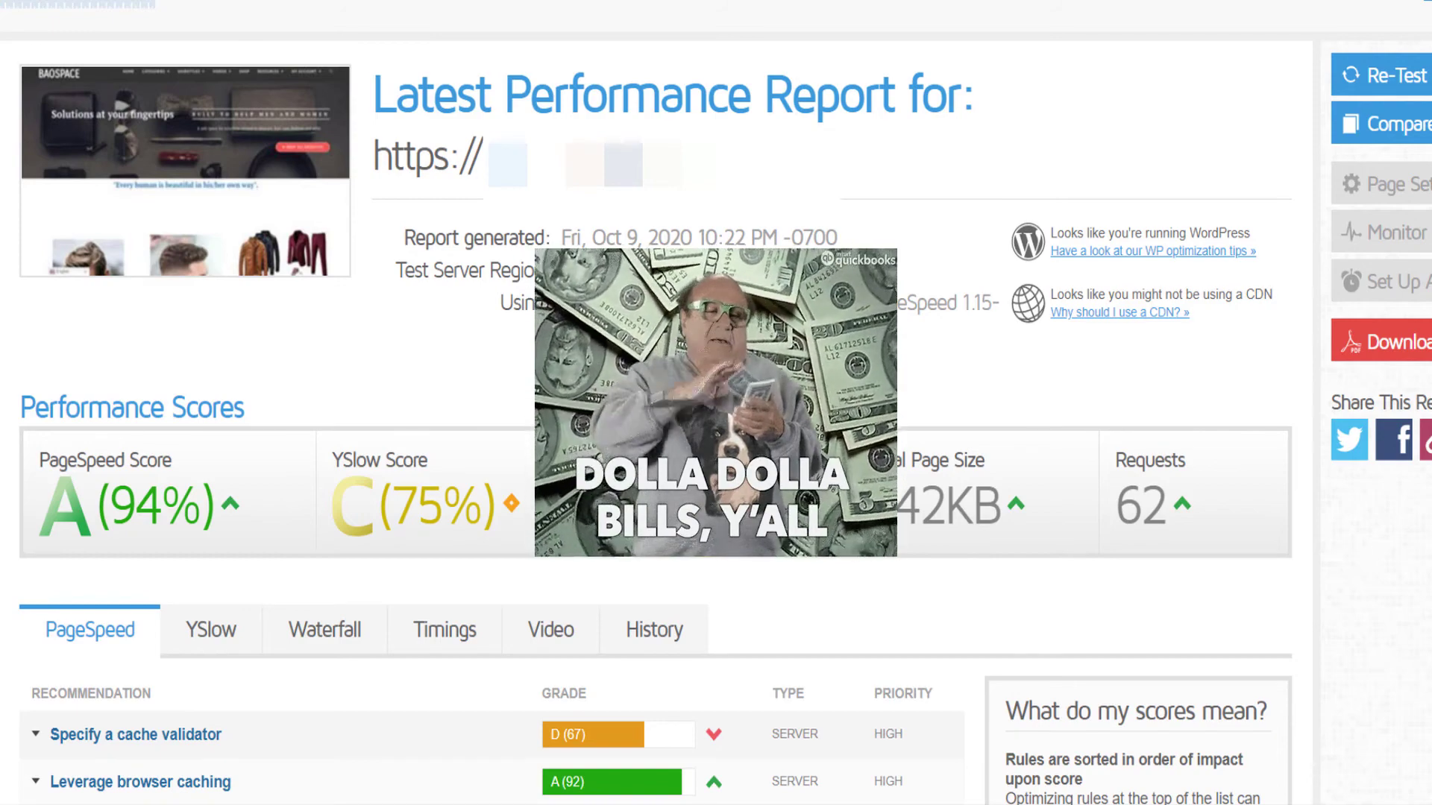
{"action": "left_click_drag", "start_coordinate": [655, 507], "coordinate": [711, 513]}
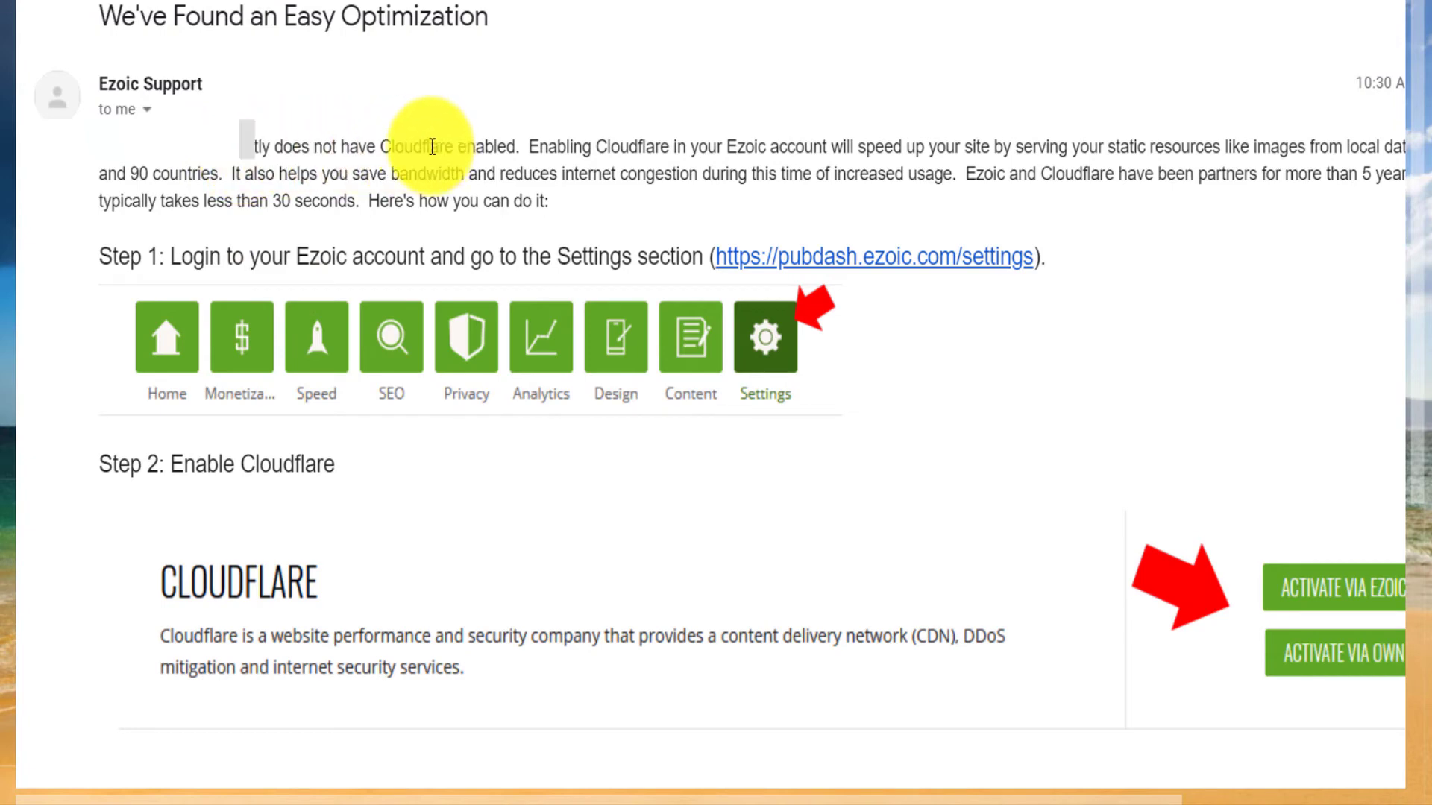
{"action": "left_click_drag", "start_coordinate": [382, 145], "coordinate": [1345, 147]}
{"action": "left_click", "coordinate": [931, 226]}
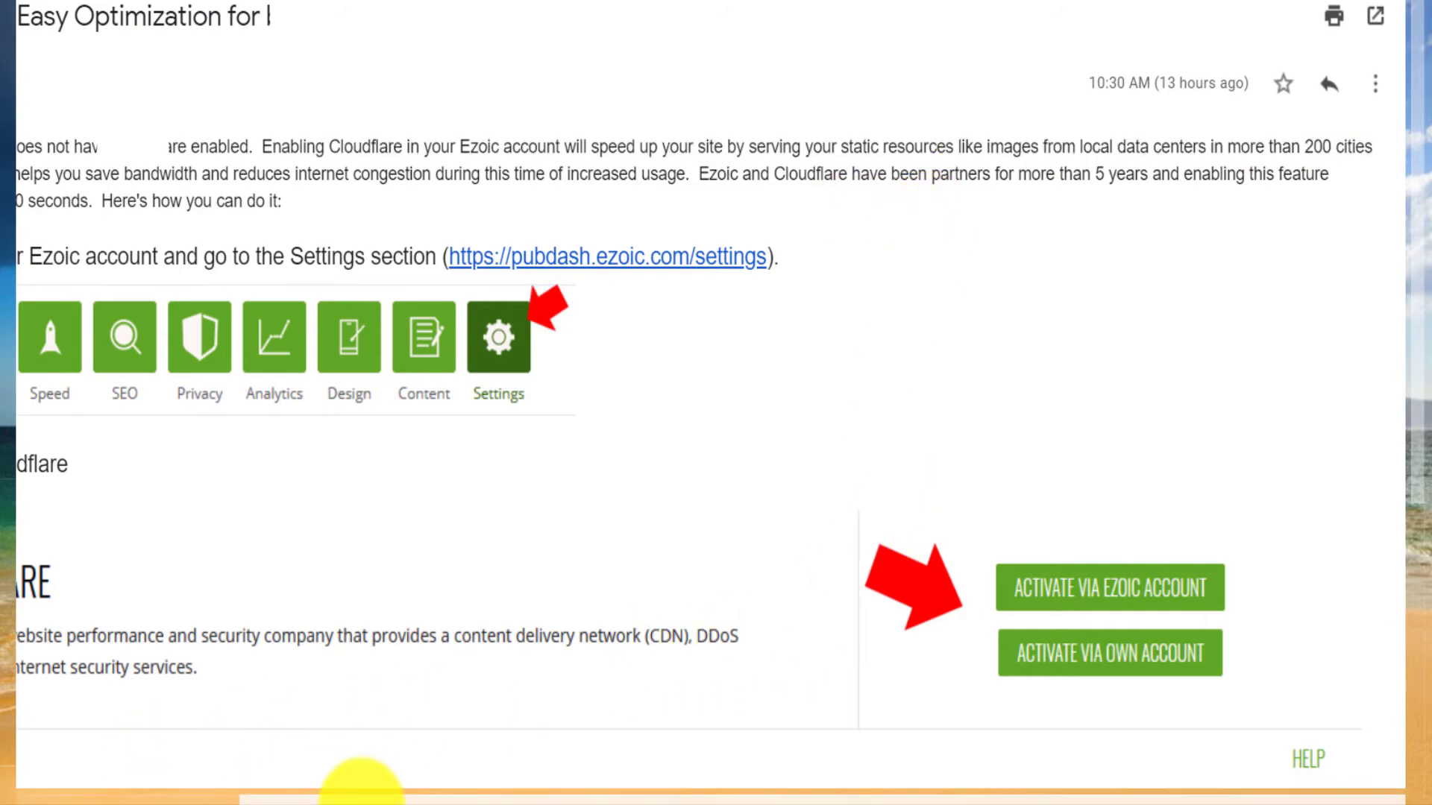
{"action": "left_click_drag", "start_coordinate": [351, 799], "coordinate": [171, 801]}
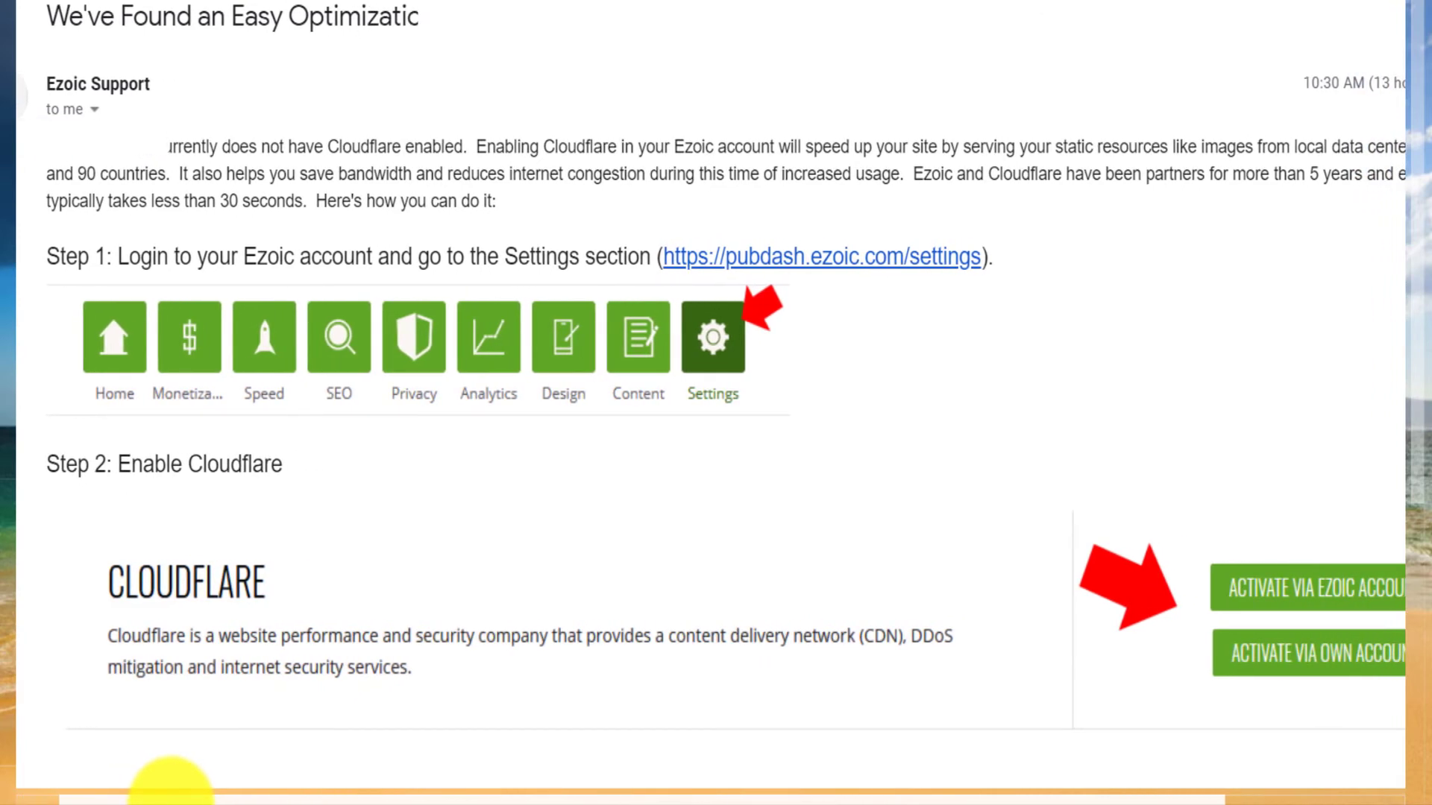
{"action": "left_click_drag", "start_coordinate": [77, 173], "coordinate": [172, 174]}
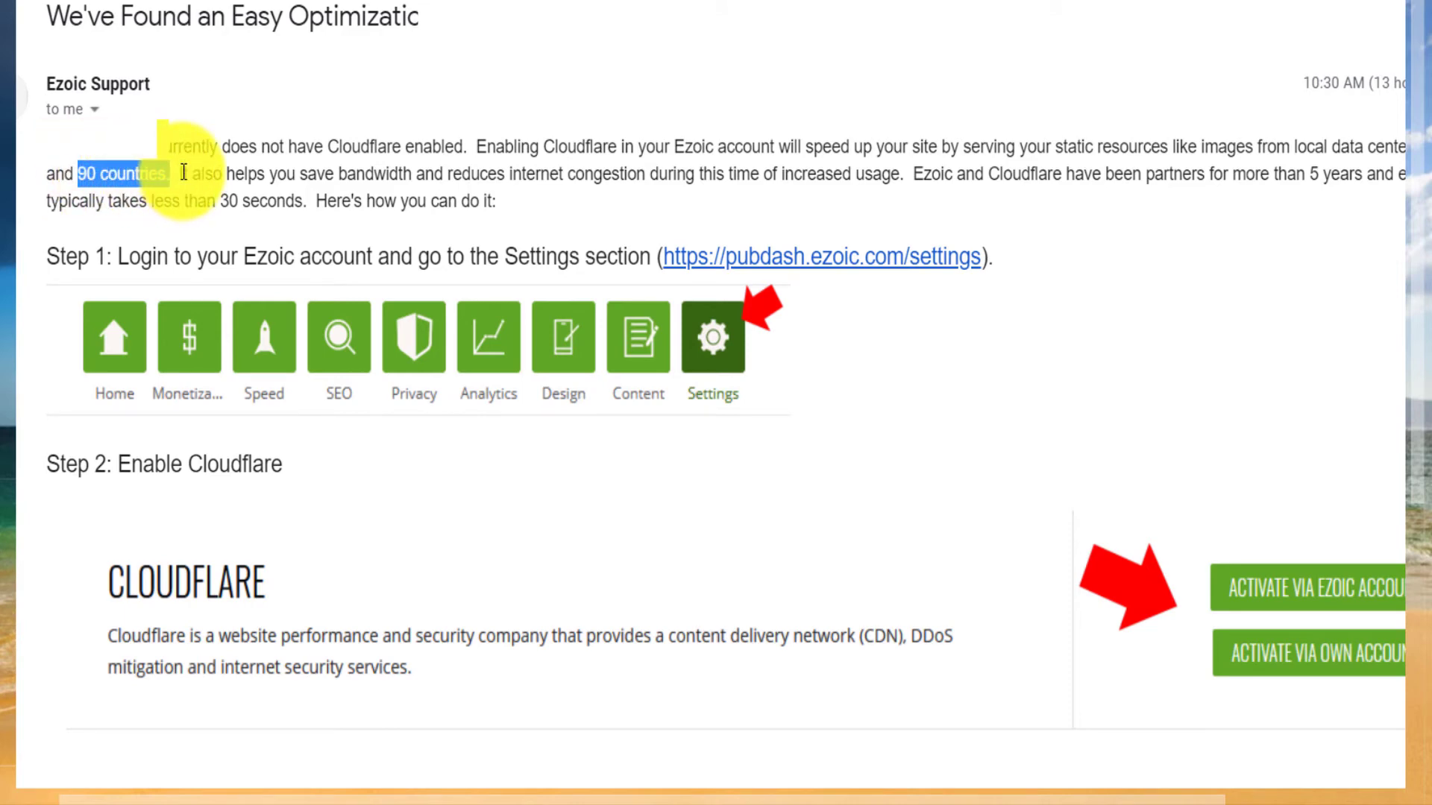
{"action": "left_click_drag", "start_coordinate": [179, 173], "coordinate": [901, 193]}
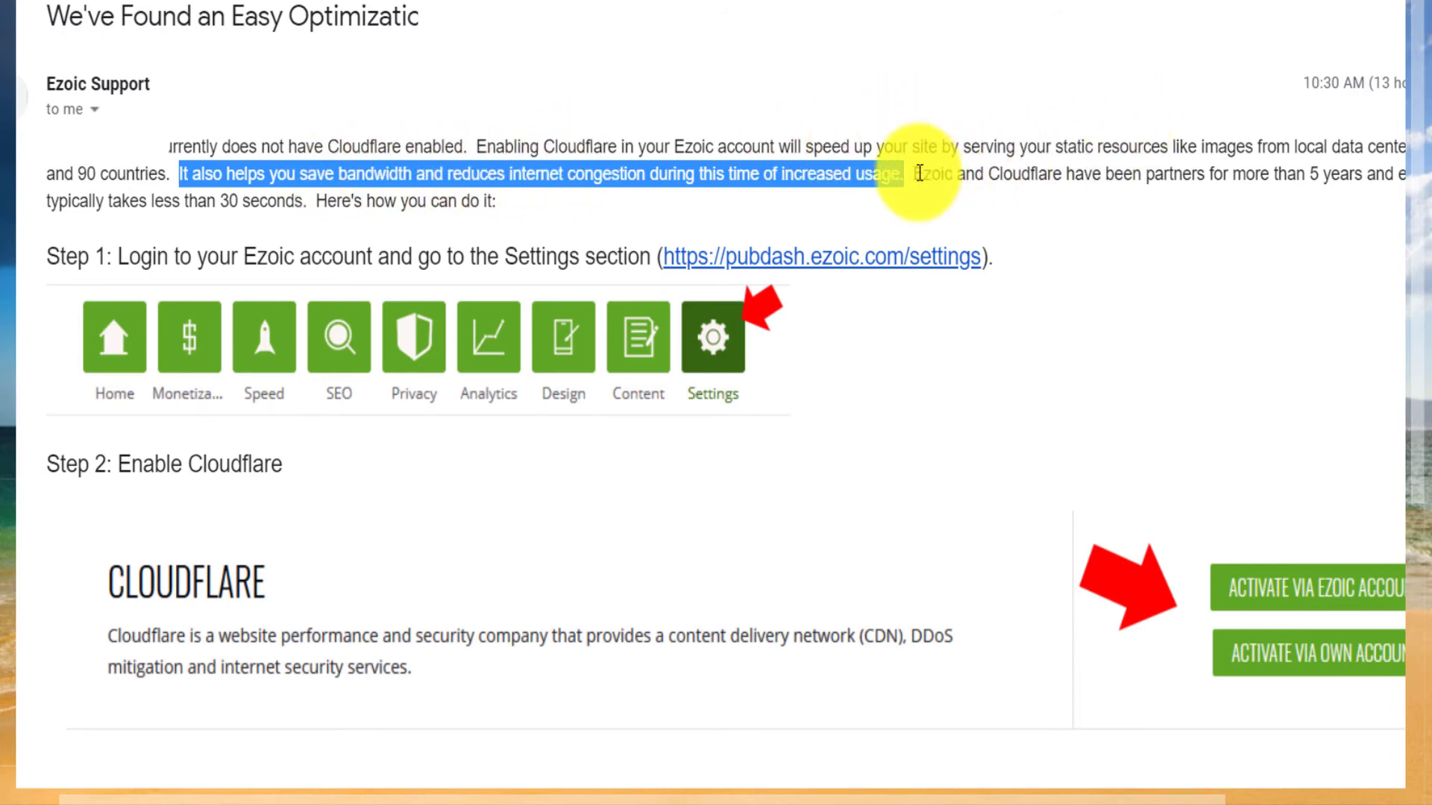
{"action": "left_click_drag", "start_coordinate": [915, 173], "coordinate": [1337, 154]}
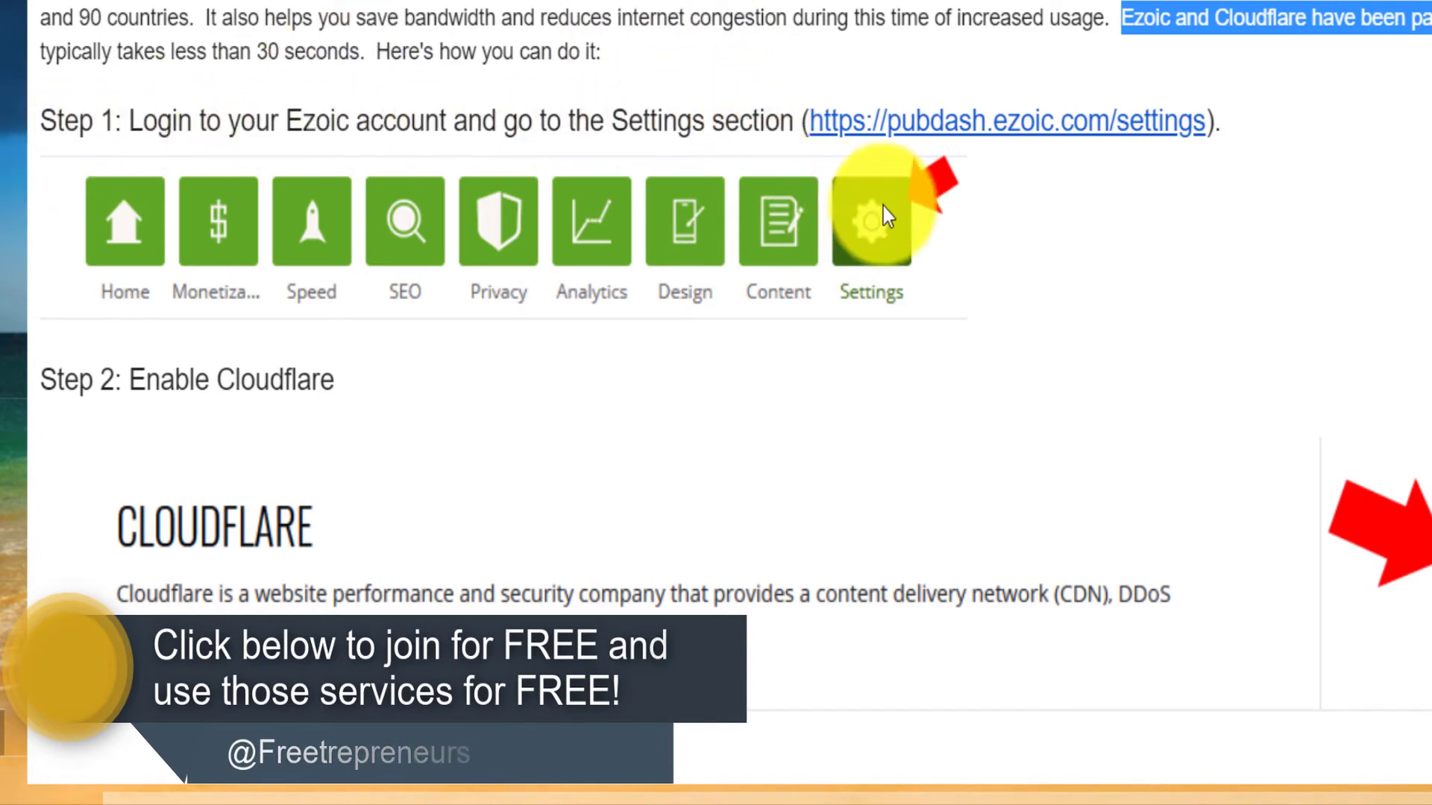
{"action": "scroll", "coordinate": [863, 217], "scroll_direction": "down", "scroll_amount": 2}
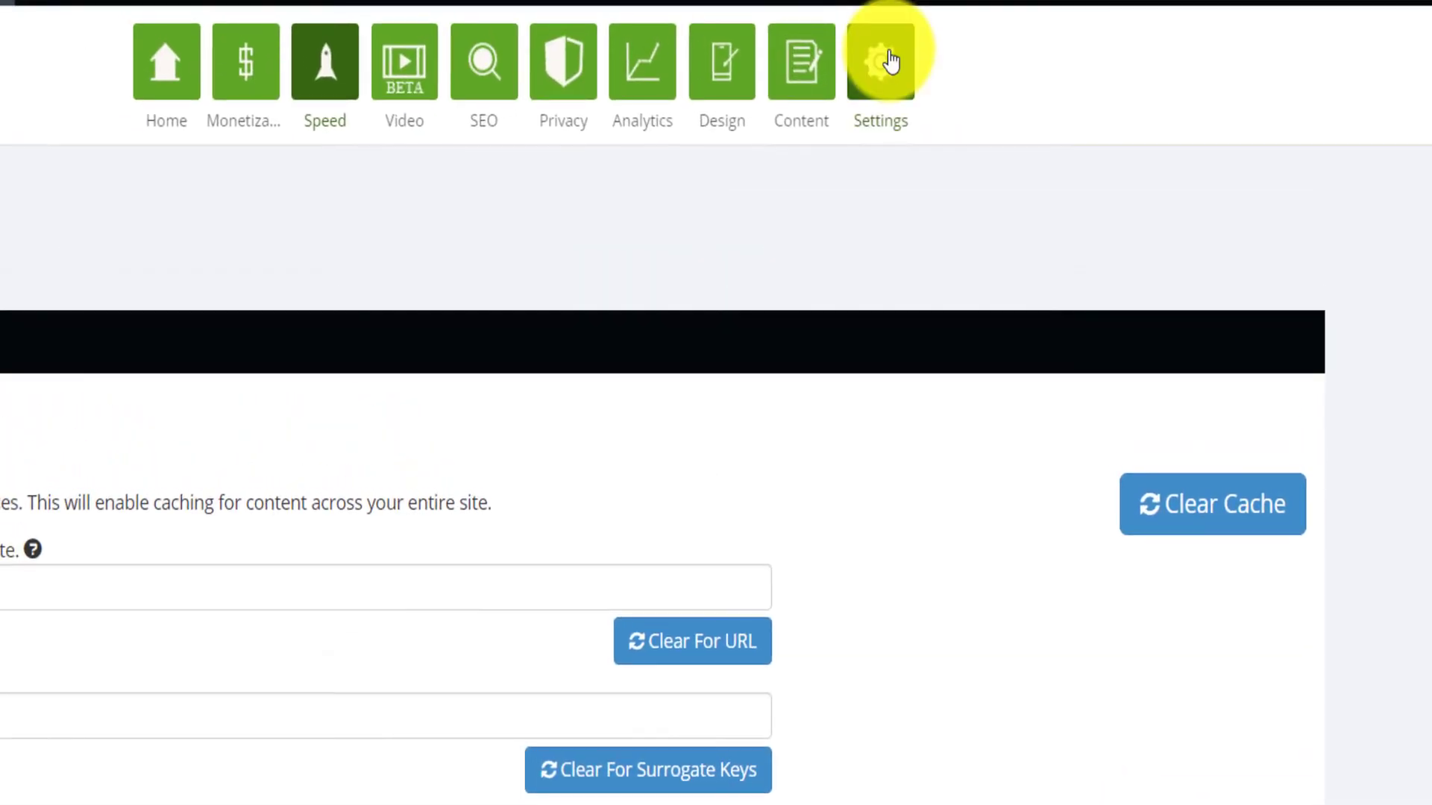
In site settings, highlight the Cloudflare description and activate Cloudflare via the Ezoic account
{"action": "left_click", "coordinate": [889, 61]}
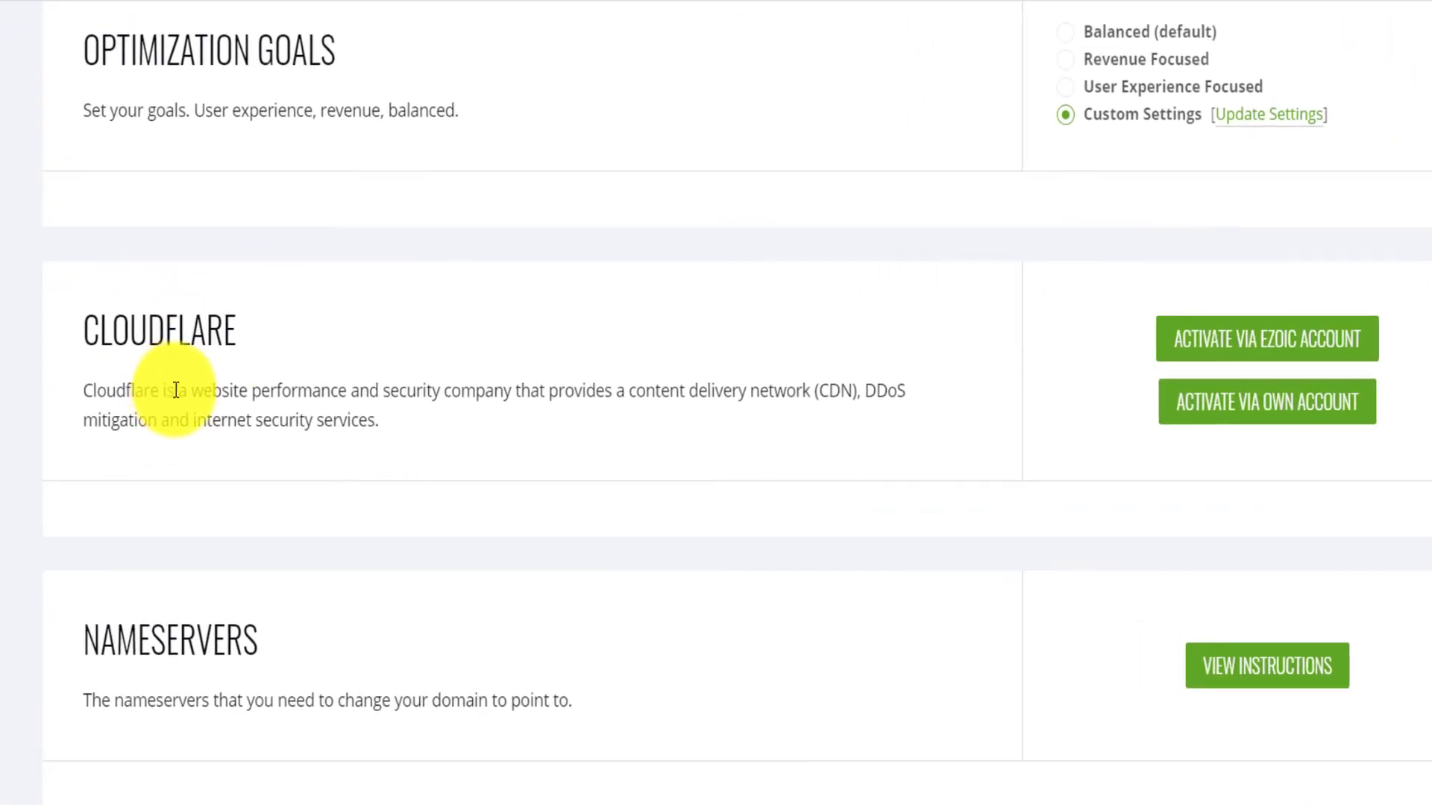
{"action": "left_click_drag", "start_coordinate": [191, 394], "coordinate": [790, 390]}
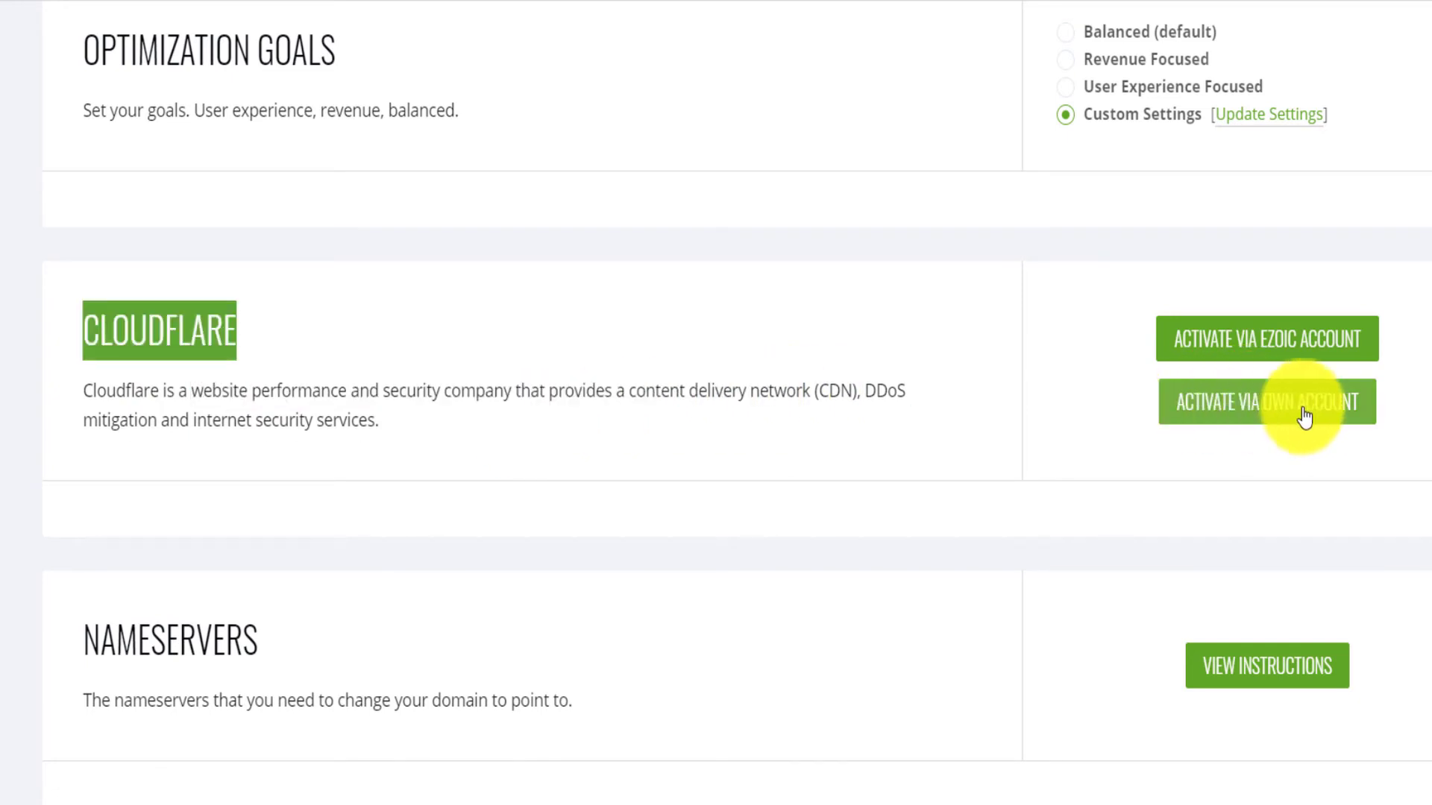
{"action": "left_click", "coordinate": [1224, 354]}
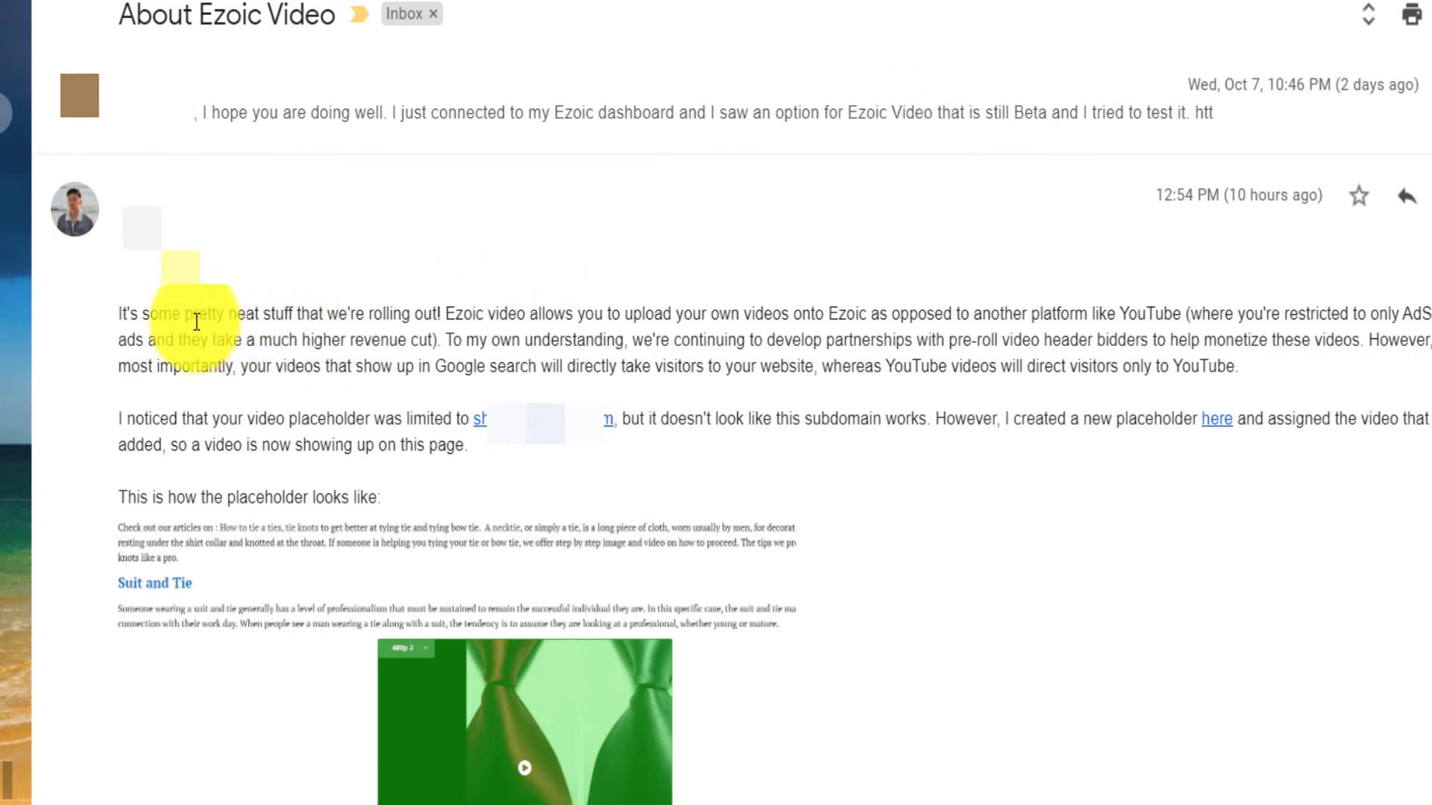
{"action": "left_click_drag", "start_coordinate": [118, 311], "coordinate": [432, 345]}
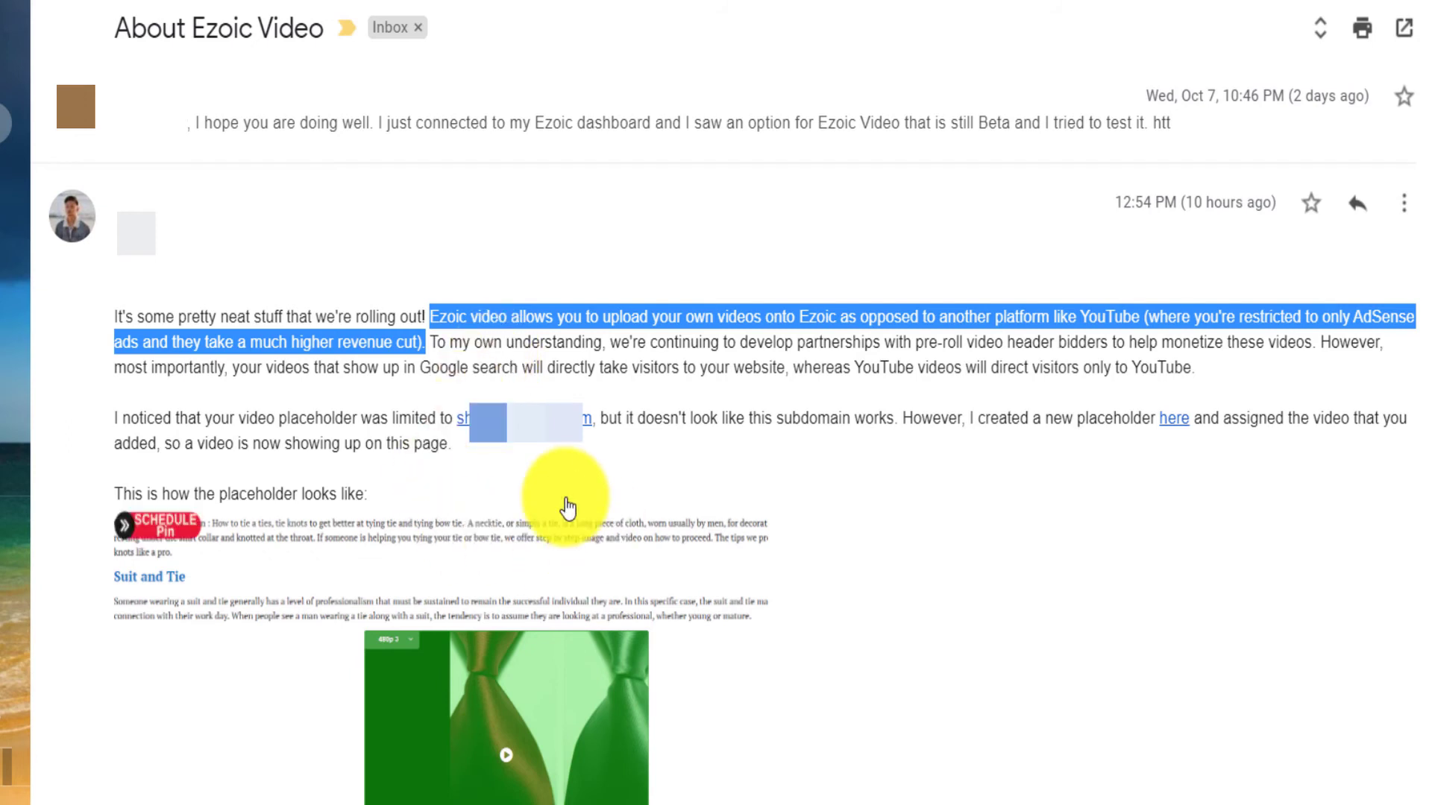
{"action": "left_click", "coordinate": [459, 346]}
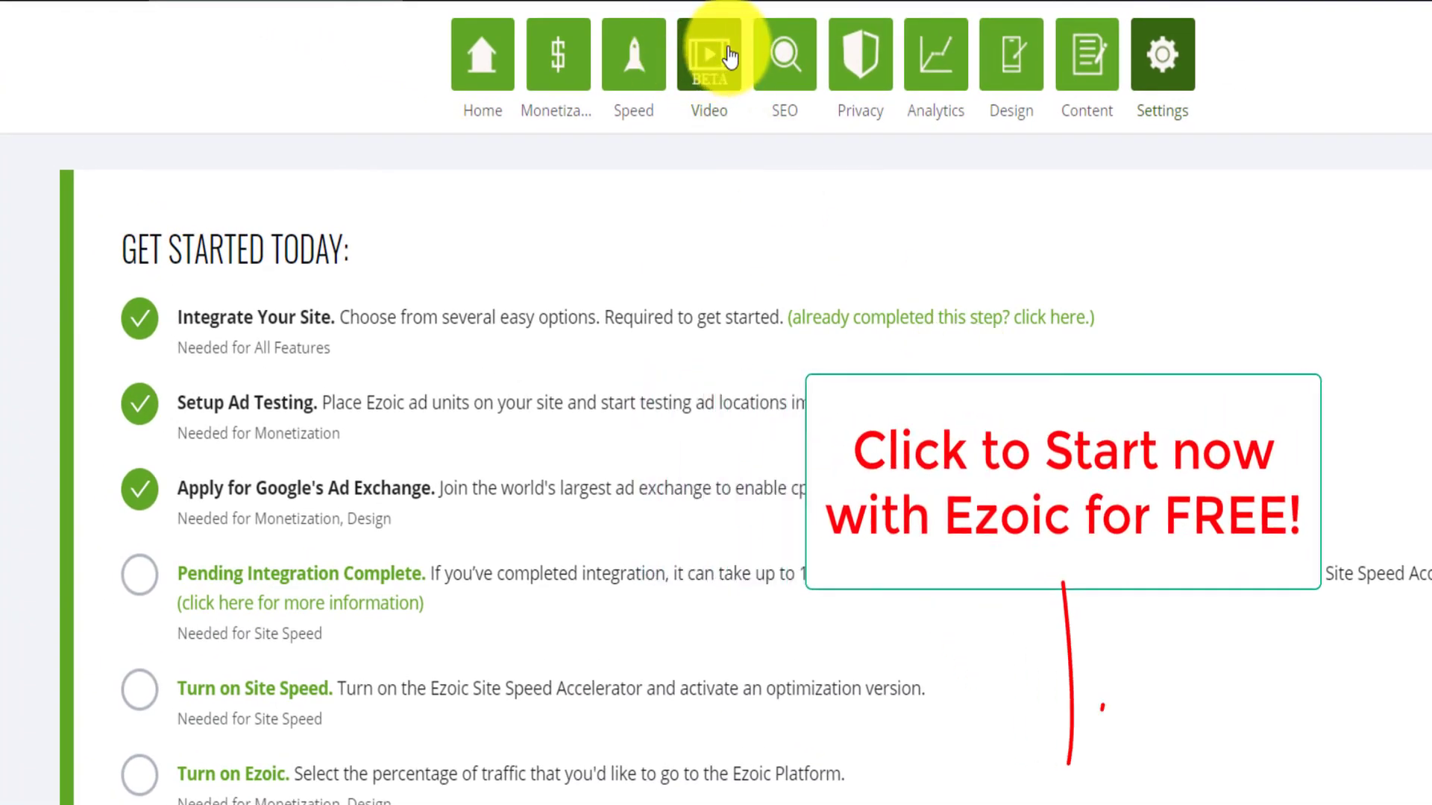
Turn on the Ezoic Video Platform (BETA) and start a new video upload configuration
{"action": "left_click", "coordinate": [714, 63]}
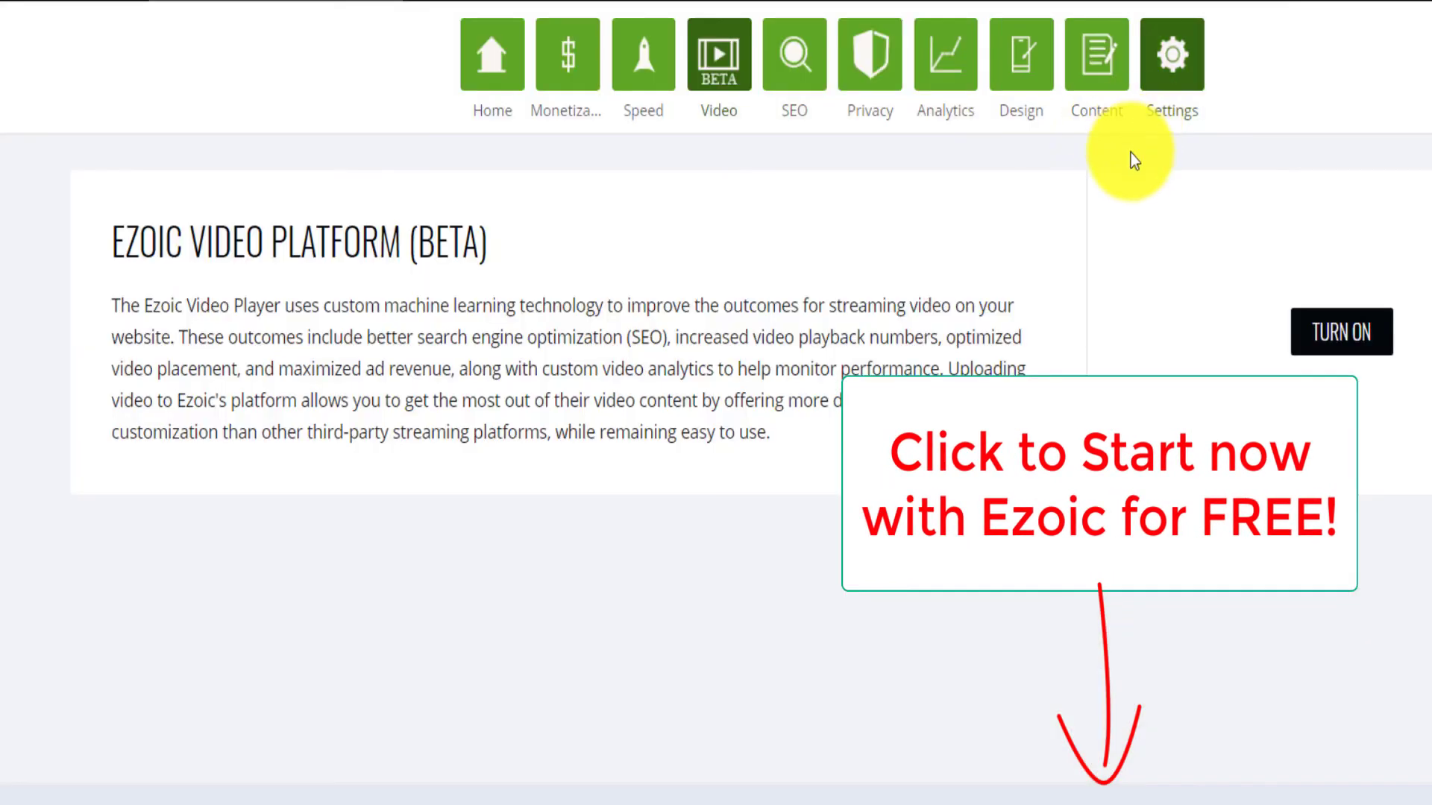
{"action": "left_click", "coordinate": [1356, 332]}
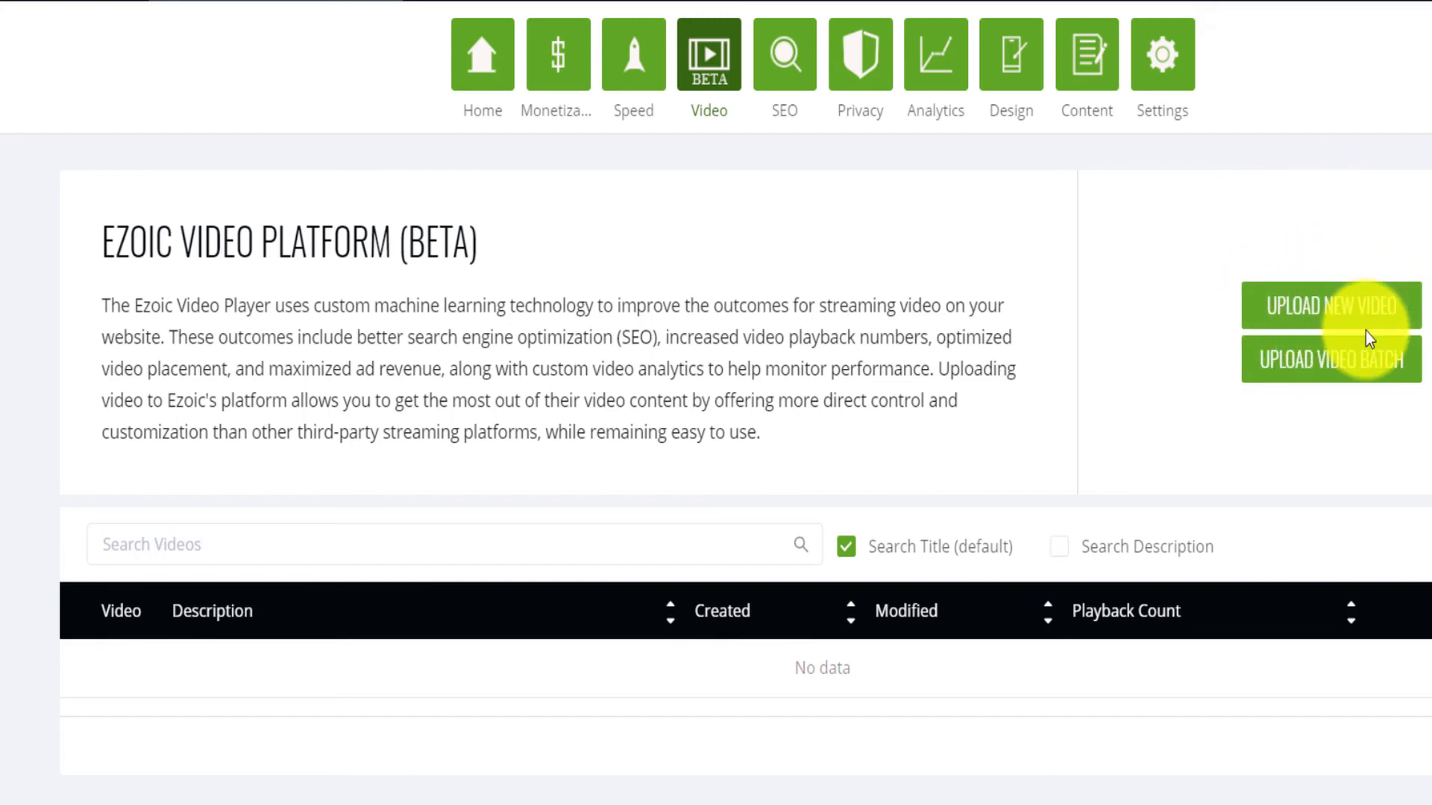
{"action": "left_click", "coordinate": [1346, 312]}
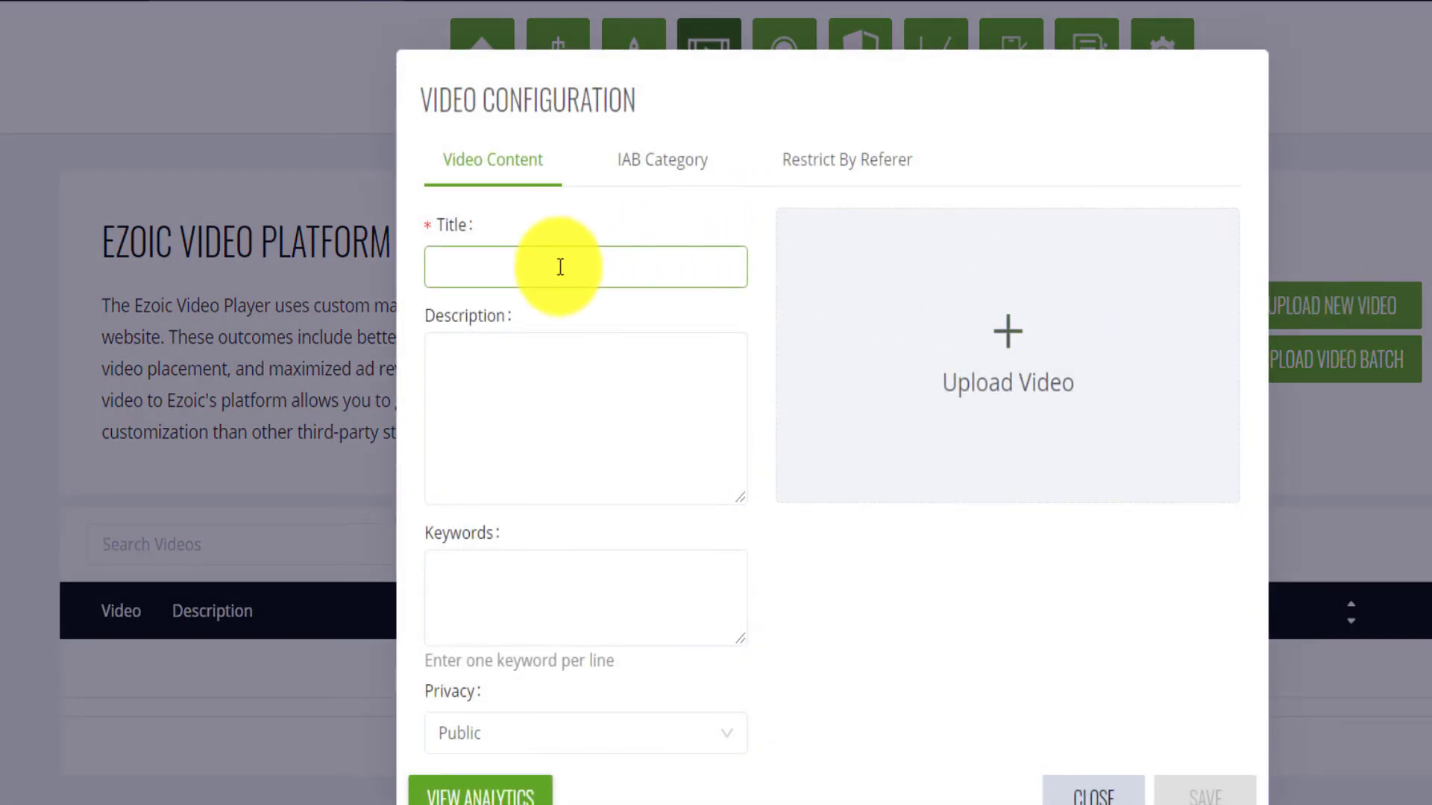
Keep video privacy set to Public, close the configuration without uploading, and go to Analytics
{"action": "left_click", "coordinate": [537, 742]}
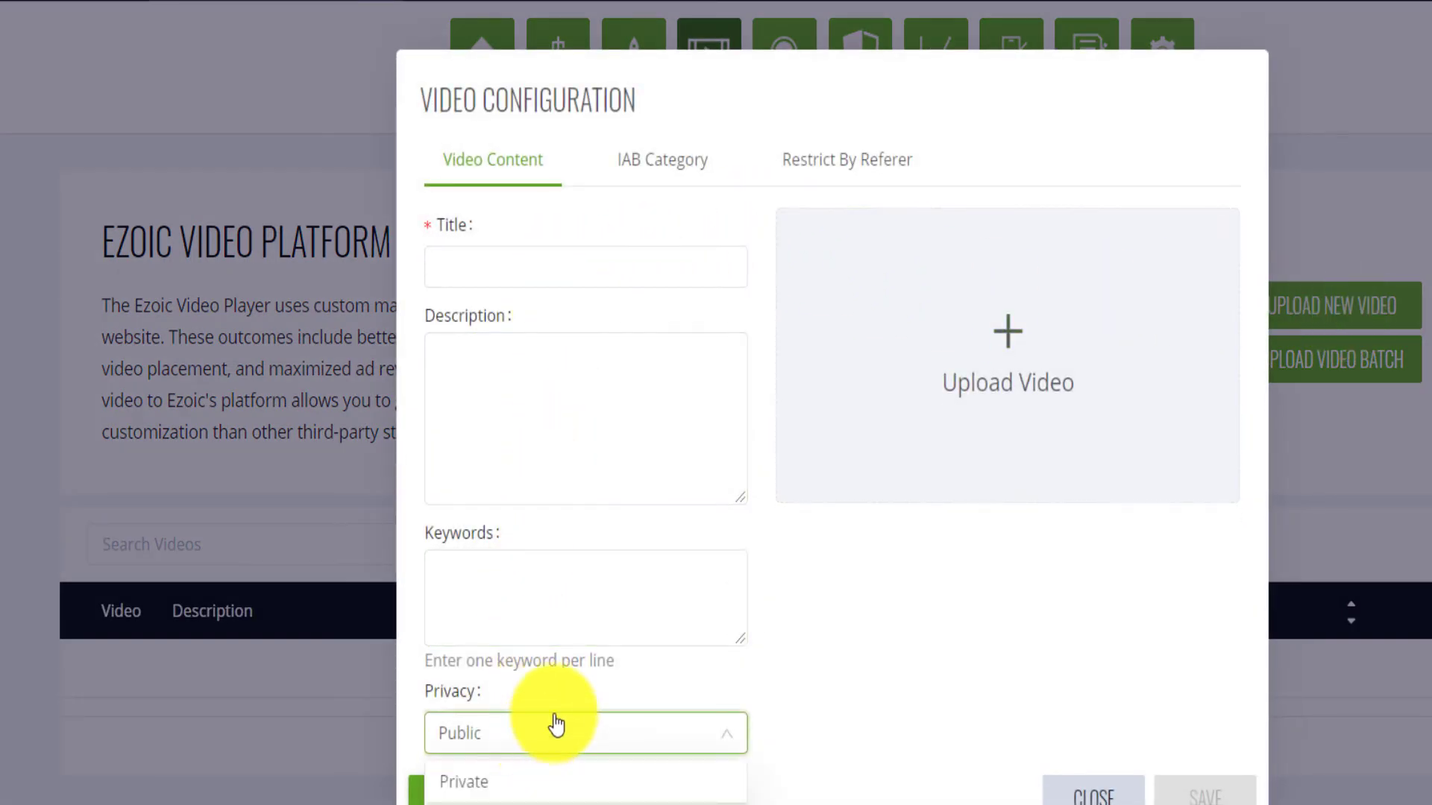
{"action": "left_click", "coordinate": [552, 723]}
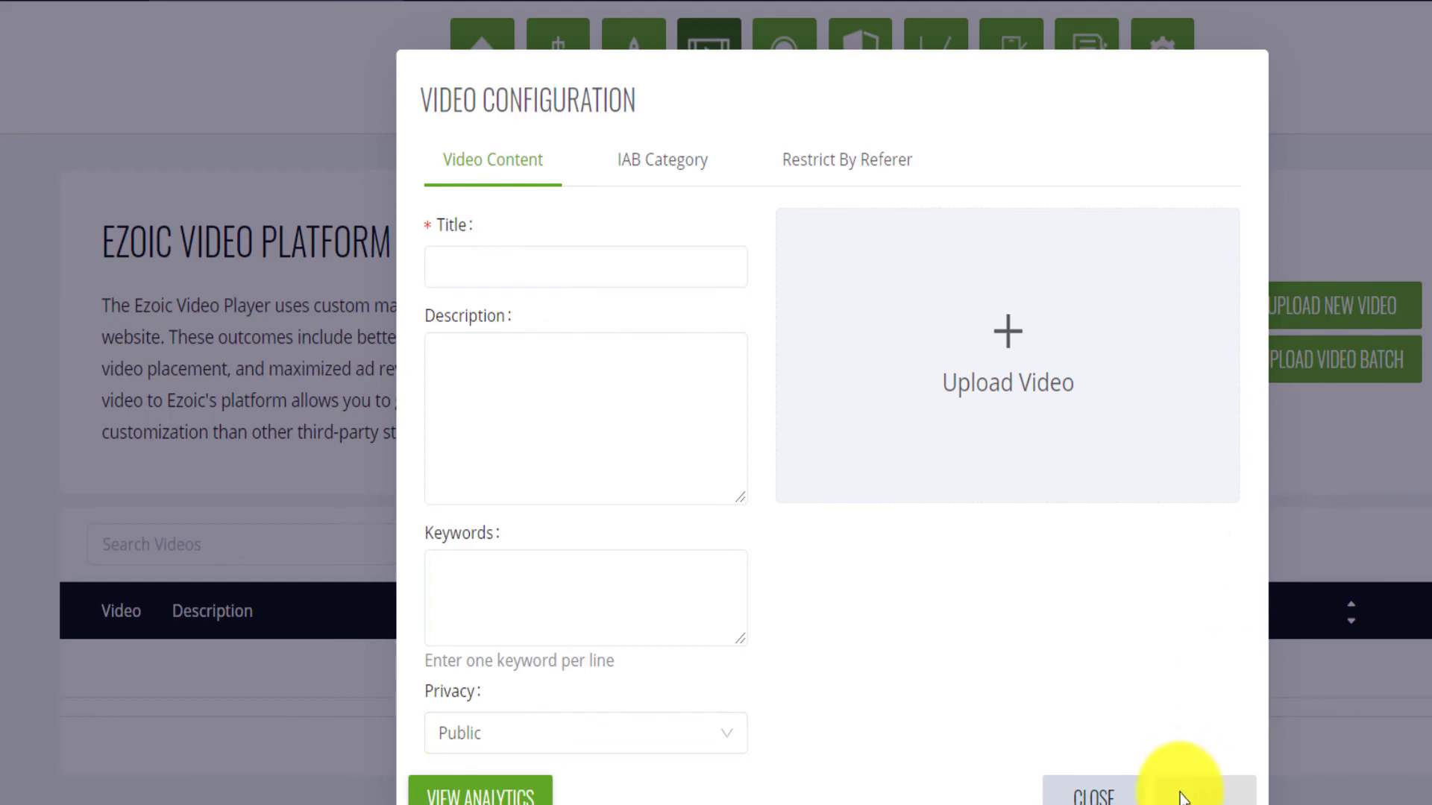
{"action": "left_click", "coordinate": [1085, 792]}
{"action": "left_click", "coordinate": [945, 66]}
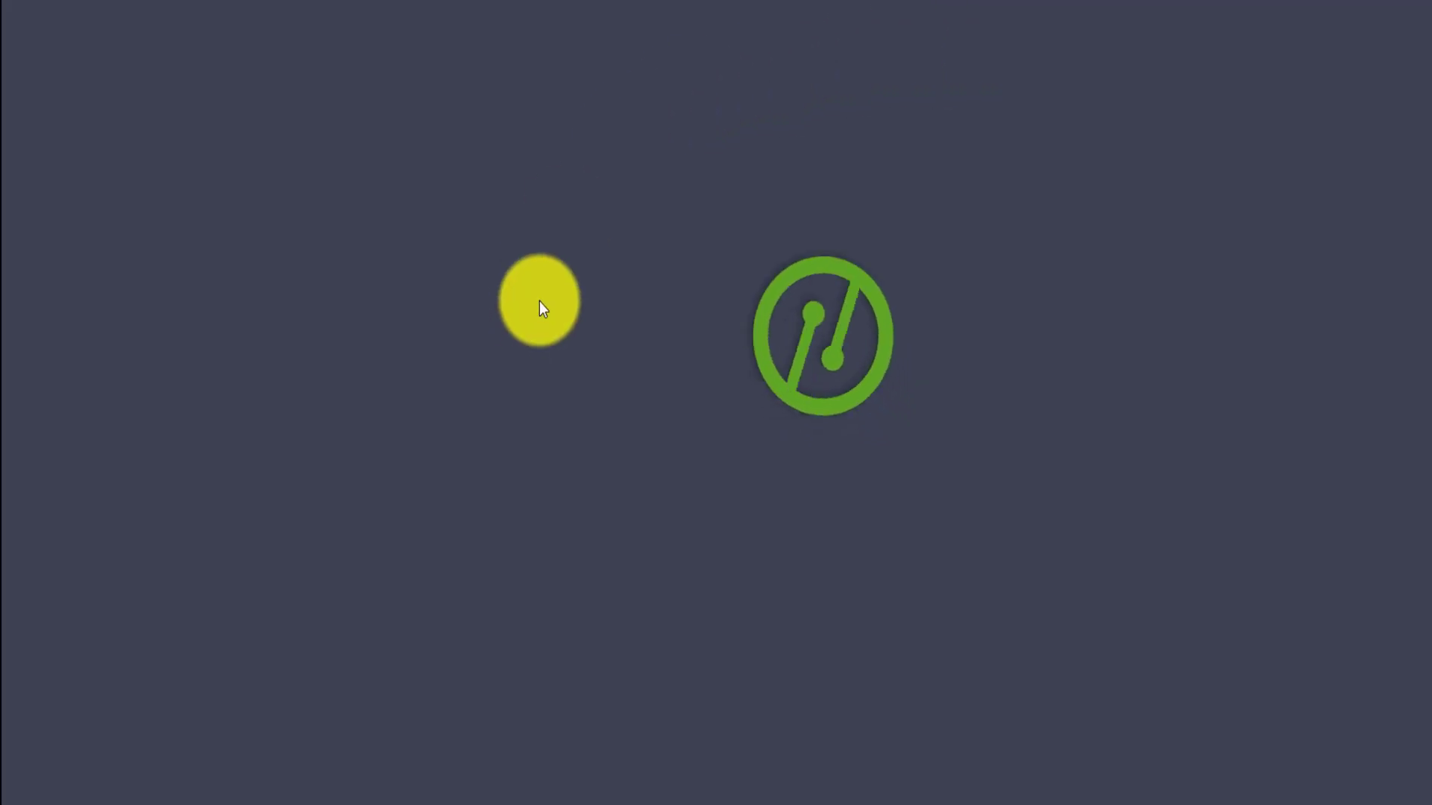
Show the Video Overview report charting playback started for Oct 2 – Oct 8, 2020
{"action": "scroll", "coordinate": [120, 634], "scroll_direction": "down", "scroll_amount": 3}
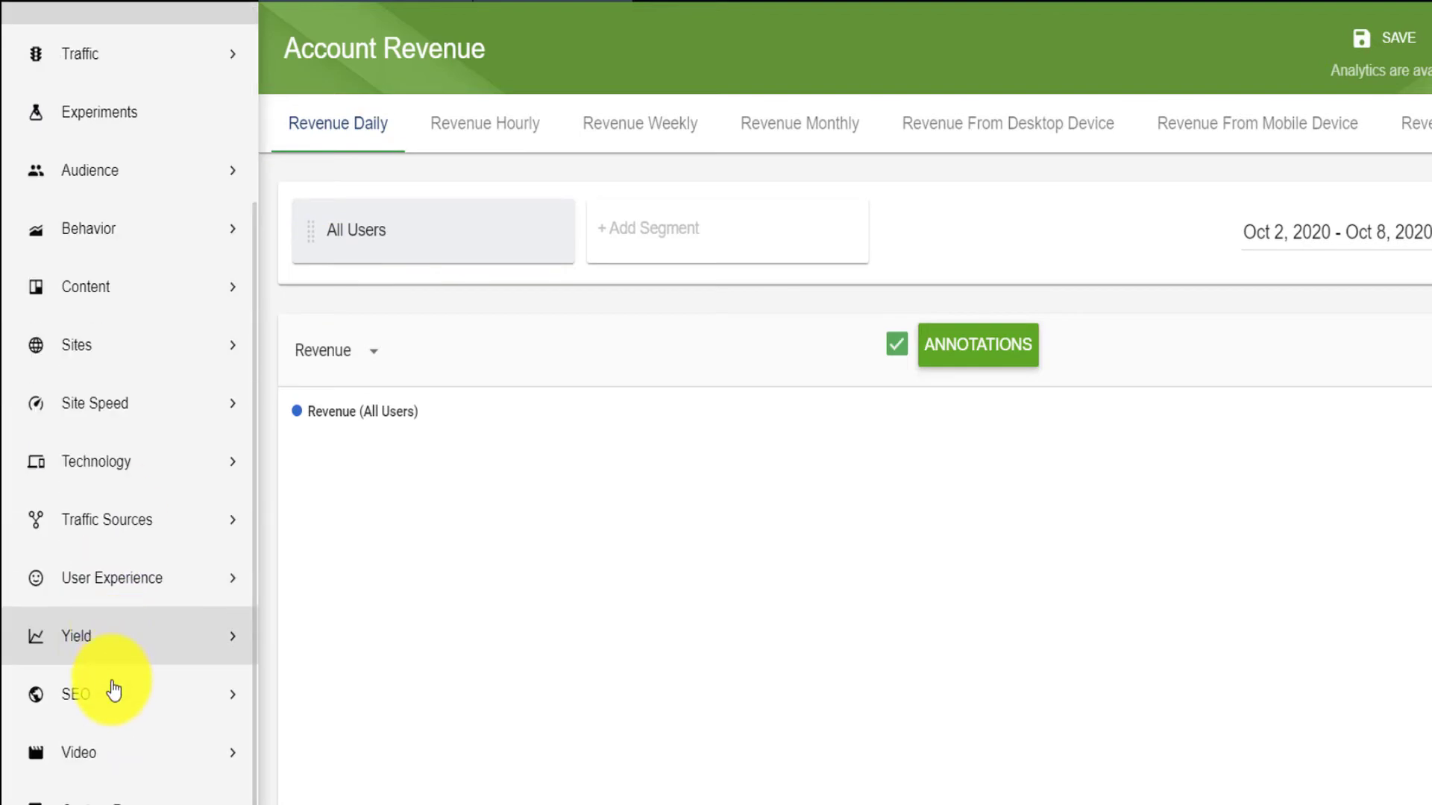
{"action": "left_click", "coordinate": [112, 754]}
{"action": "left_click", "coordinate": [118, 800]}
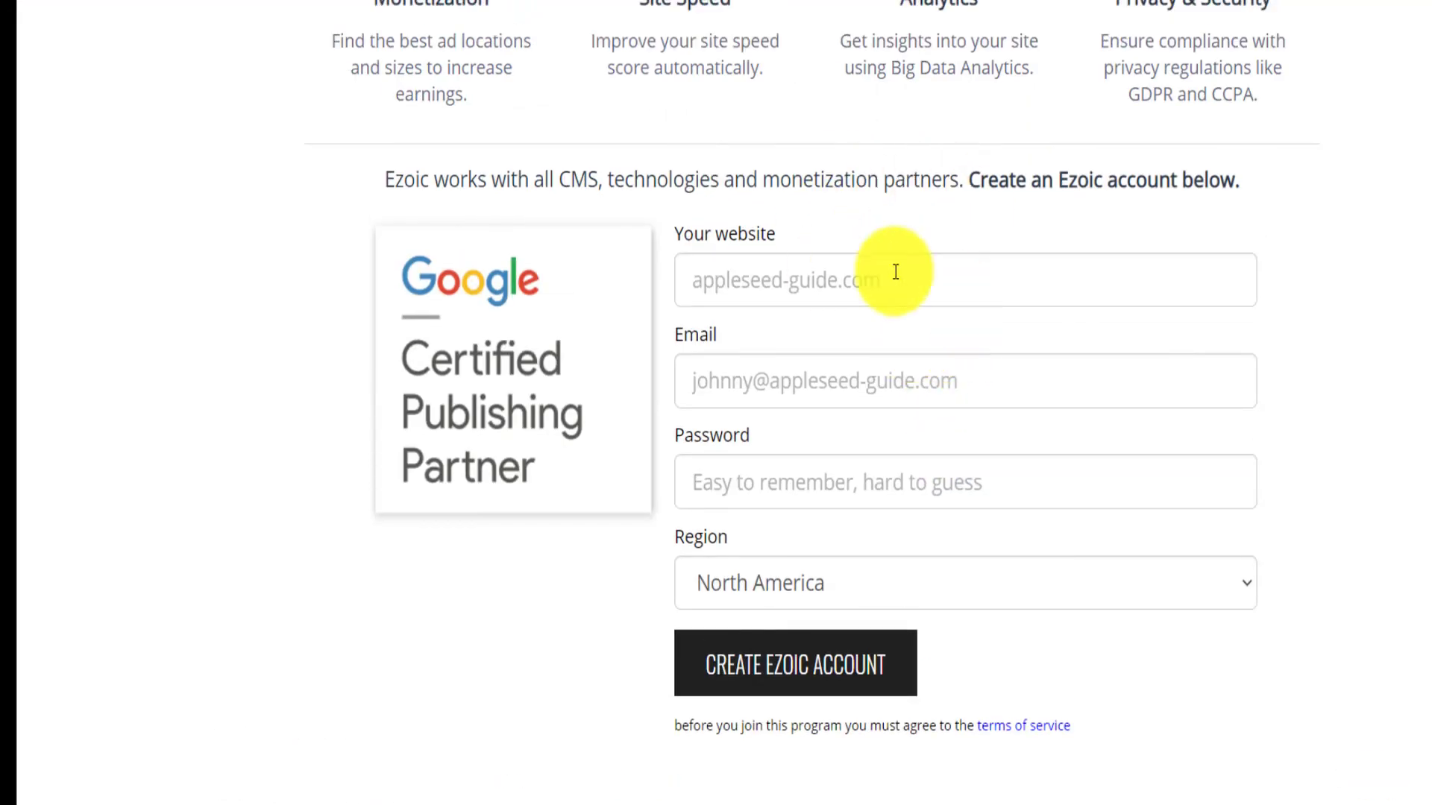
{"action": "scroll", "coordinate": [801, 176], "scroll_direction": "up", "scroll_amount": 1}
{"action": "scroll", "coordinate": [800, 176], "scroll_direction": "up", "scroll_amount": 3}
{"action": "scroll", "coordinate": [799, 179], "scroll_direction": "down", "scroll_amount": 7}
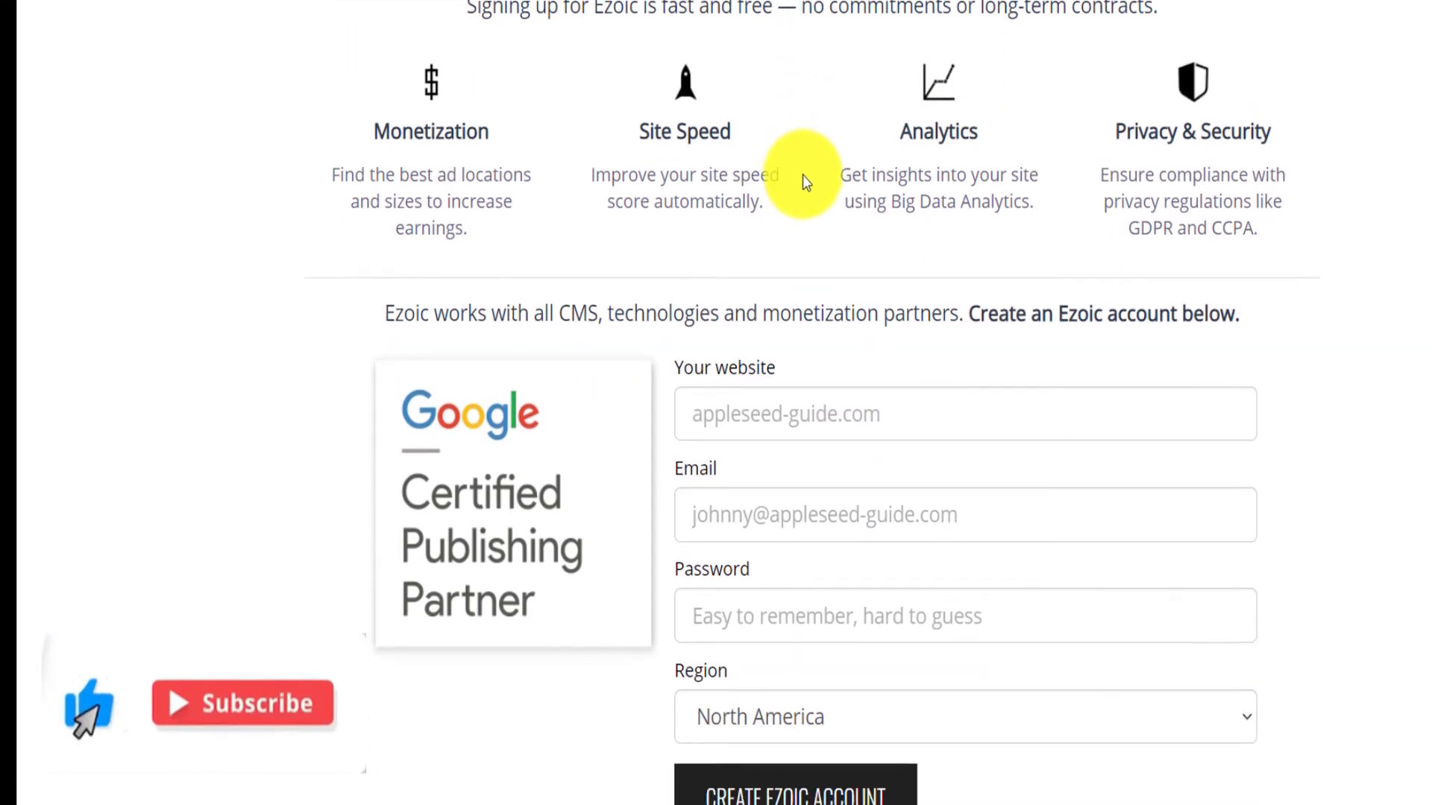